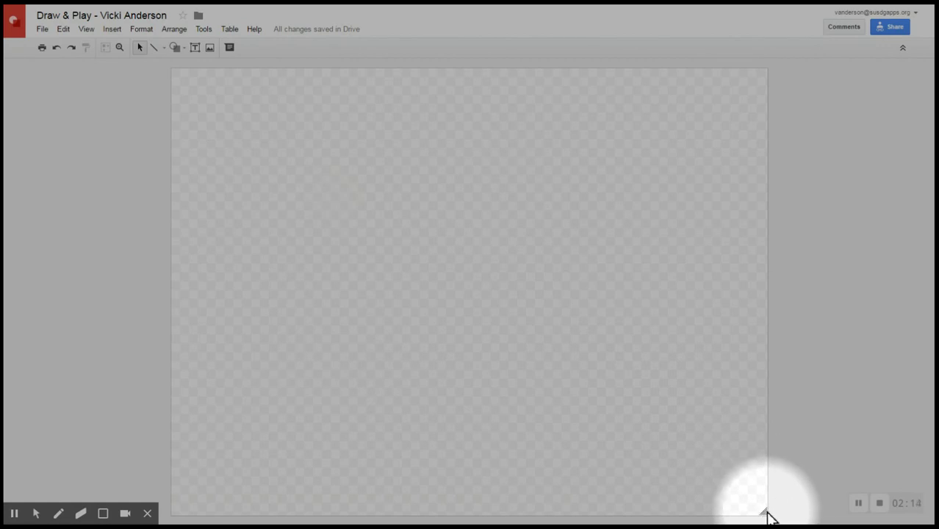
Resize the drawing canvas to about 8.76 × 6.53 inches and keep the Custom size in the page setup
drag(767, 517, 693, 462)
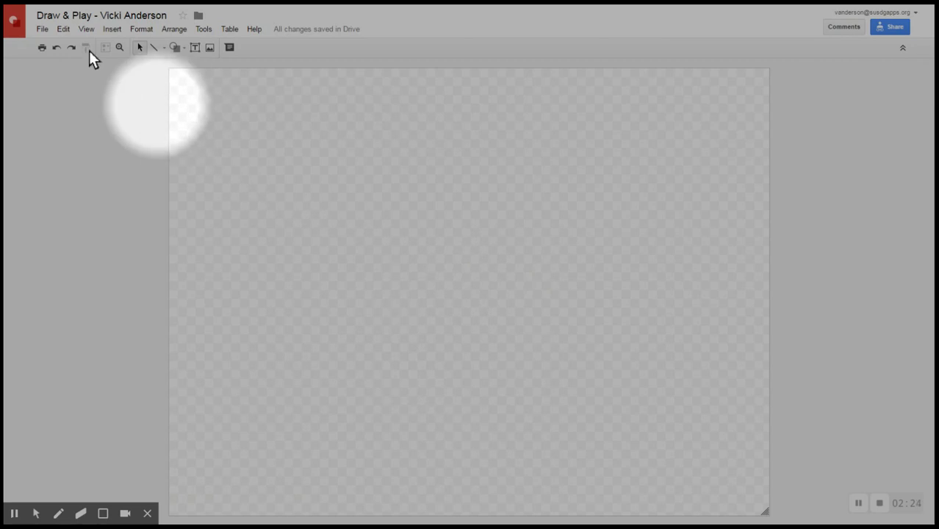
click(43, 31)
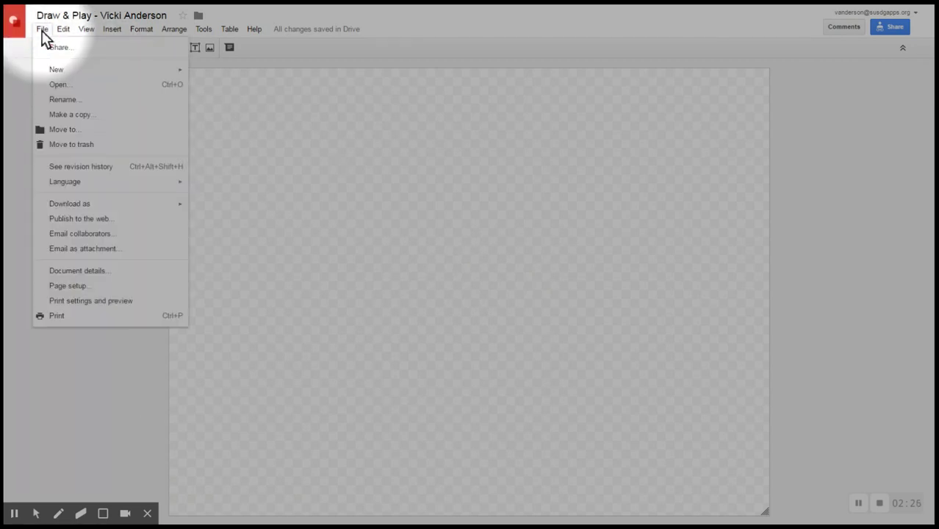
click(74, 287)
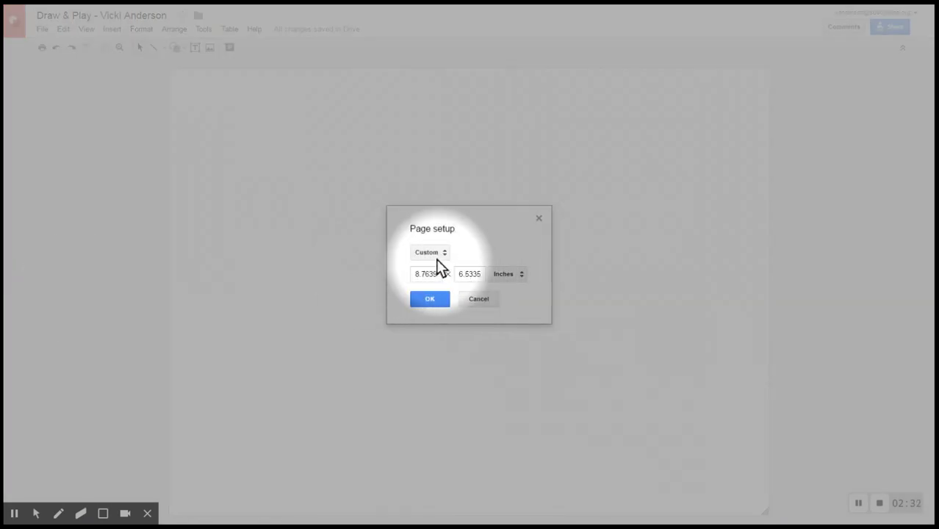
click(442, 257)
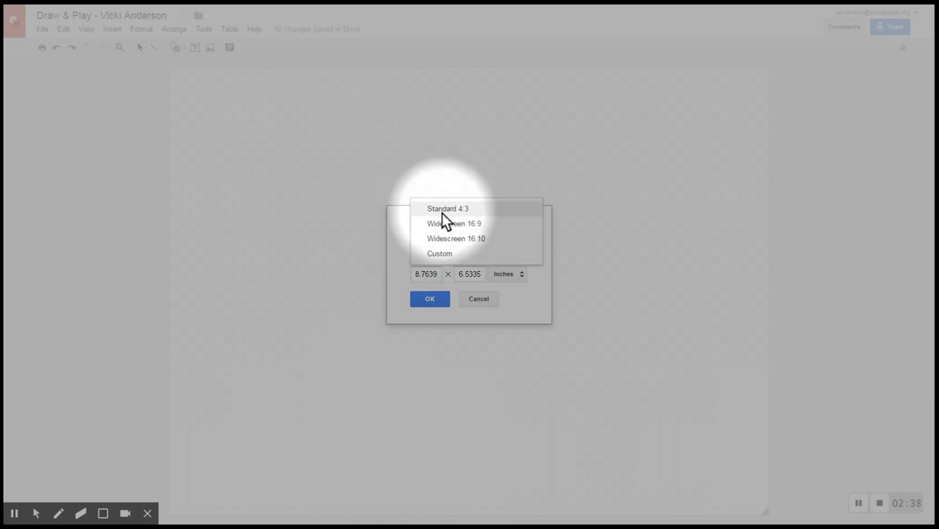
click(449, 252)
click(518, 278)
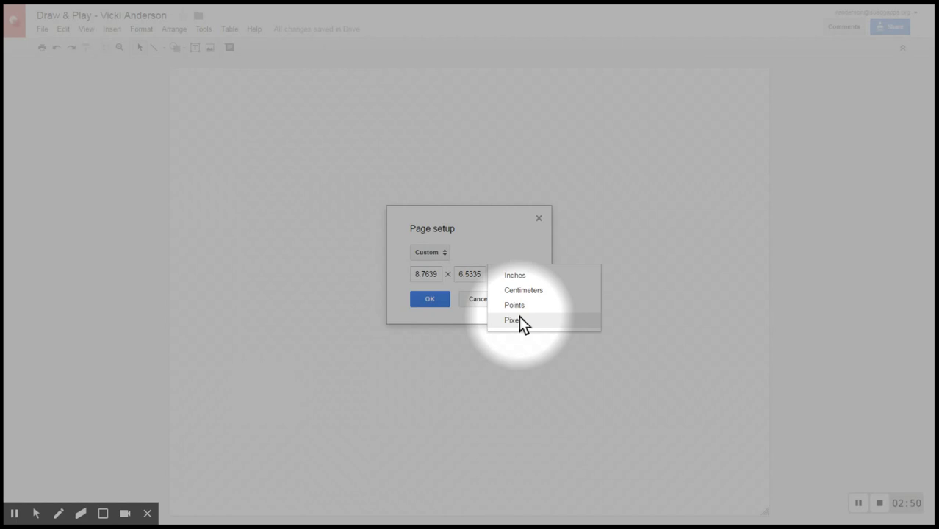
click(433, 303)
click(433, 304)
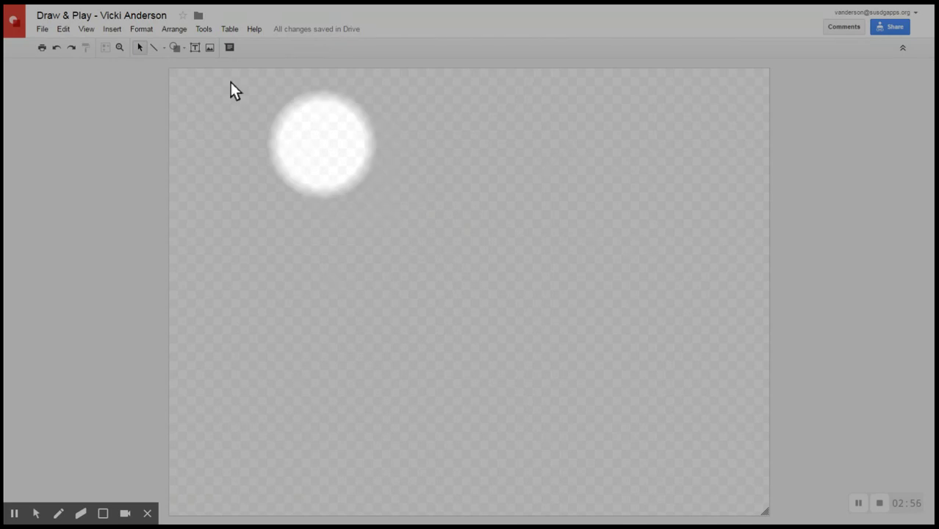
Start inserting an image and search Google's images for "arizona cardinals"
click(112, 30)
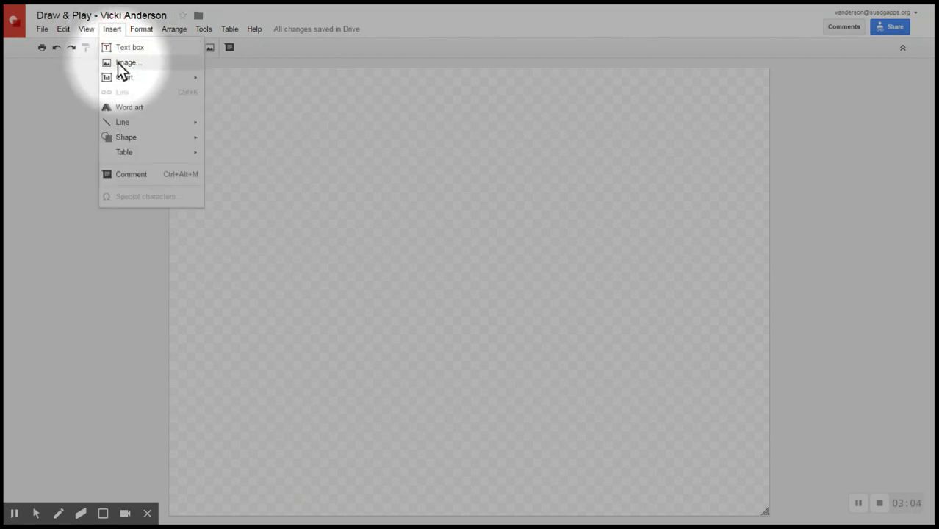
click(211, 50)
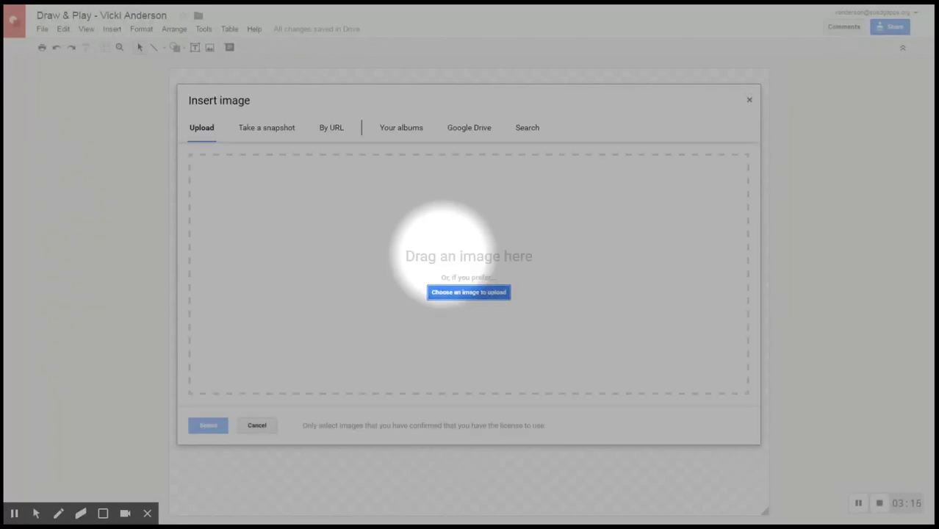
click(460, 294)
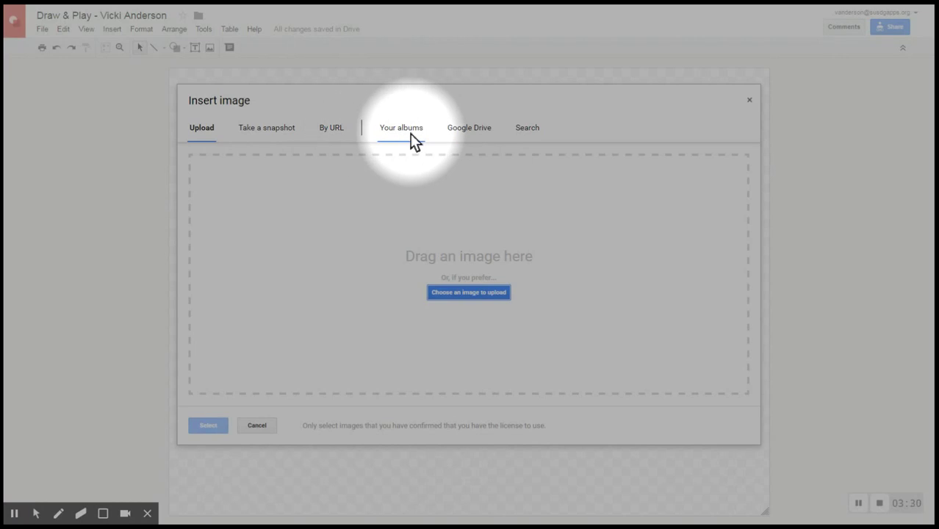
click(527, 128)
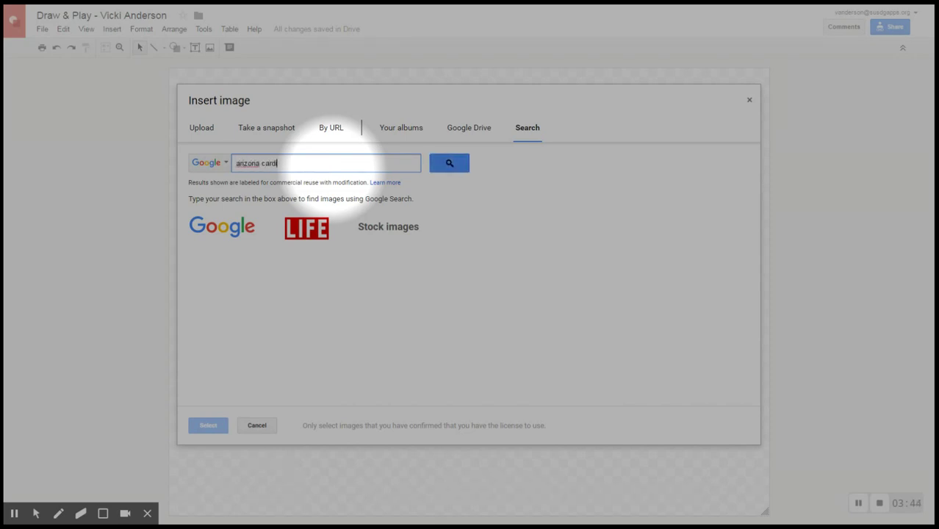
text(s)
key(Return)
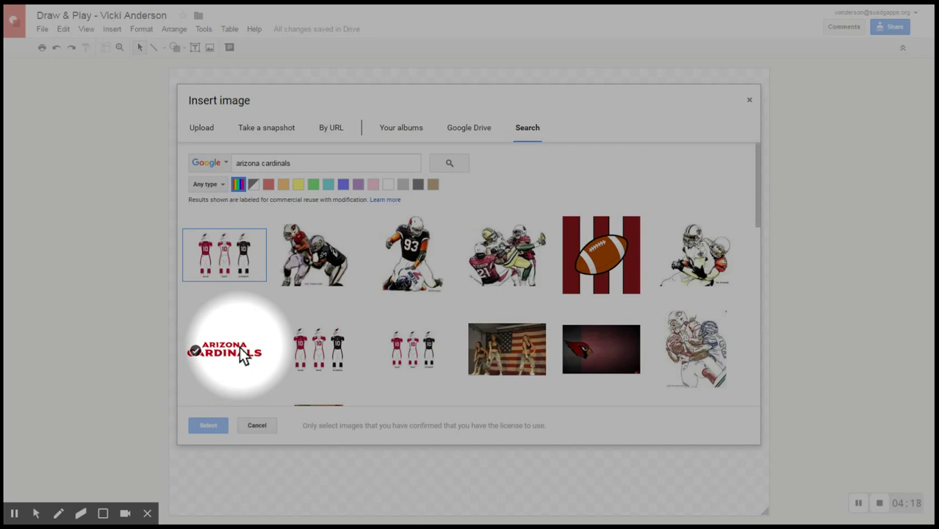
Insert the illustration of the Cardinals ball carrier with a blue-helmeted opponent behind him from the search results
scroll(307, 328, down, 1)
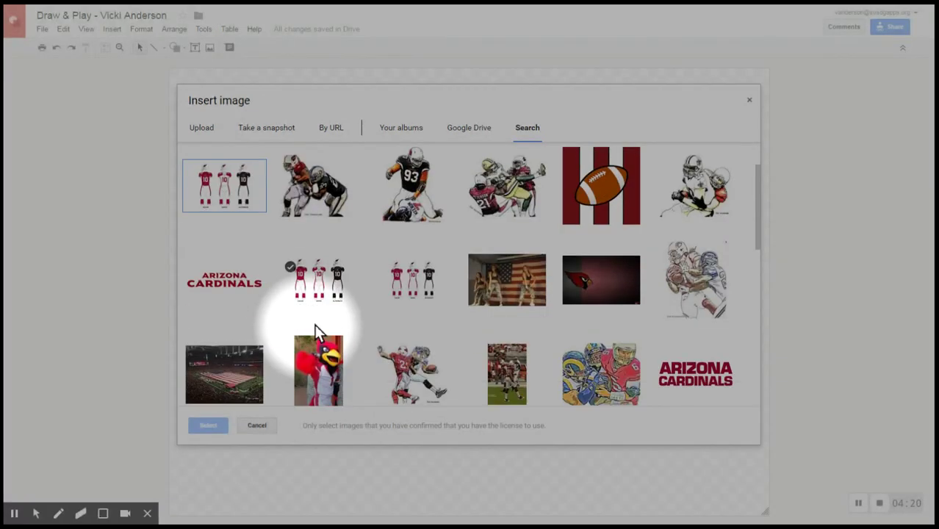
scroll(318, 332, down, 1)
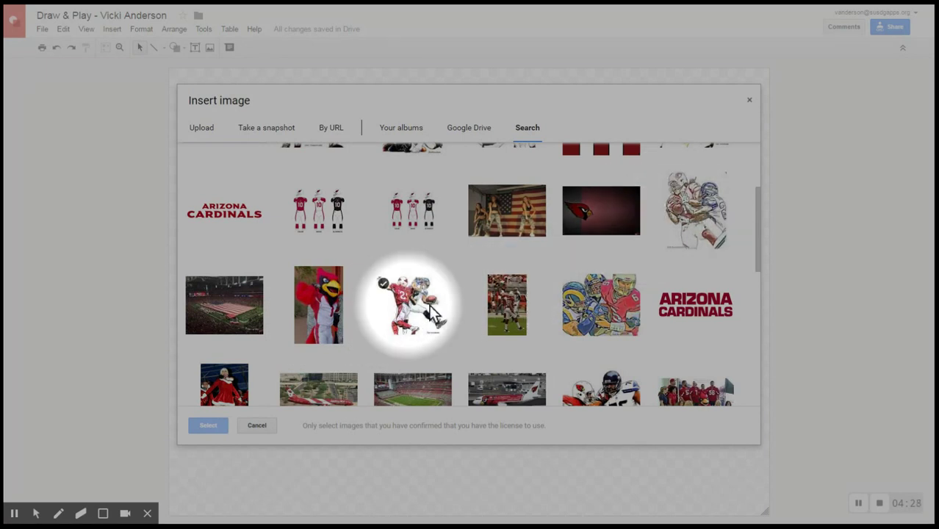
scroll(435, 312, down, 2)
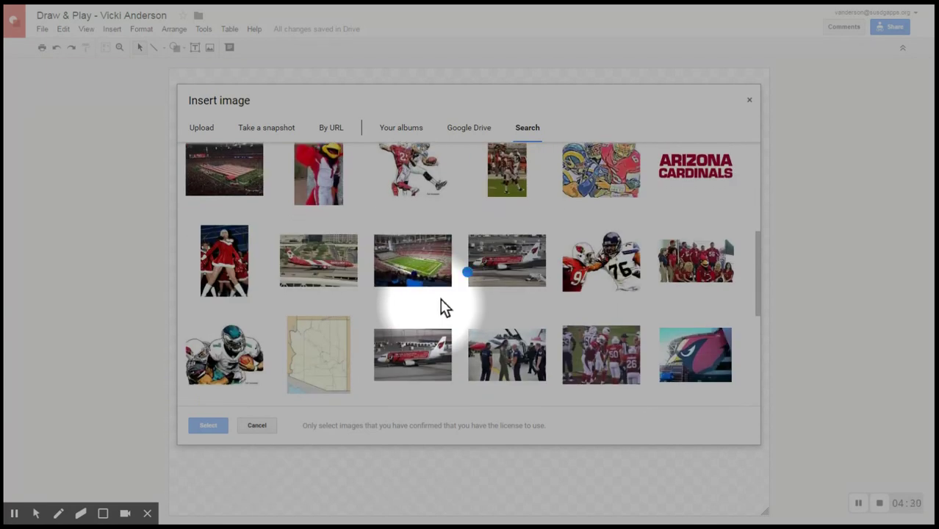
scroll(441, 302, down, 1)
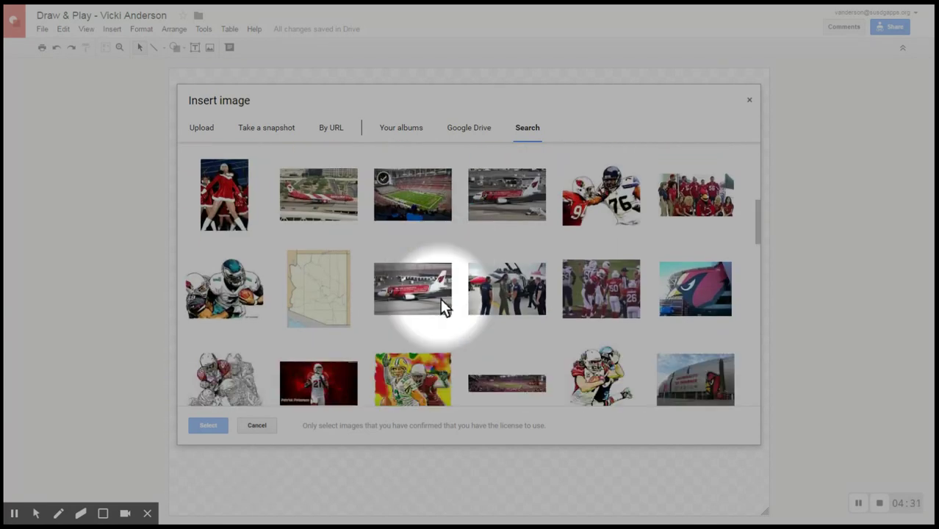
scroll(440, 303, down, 1)
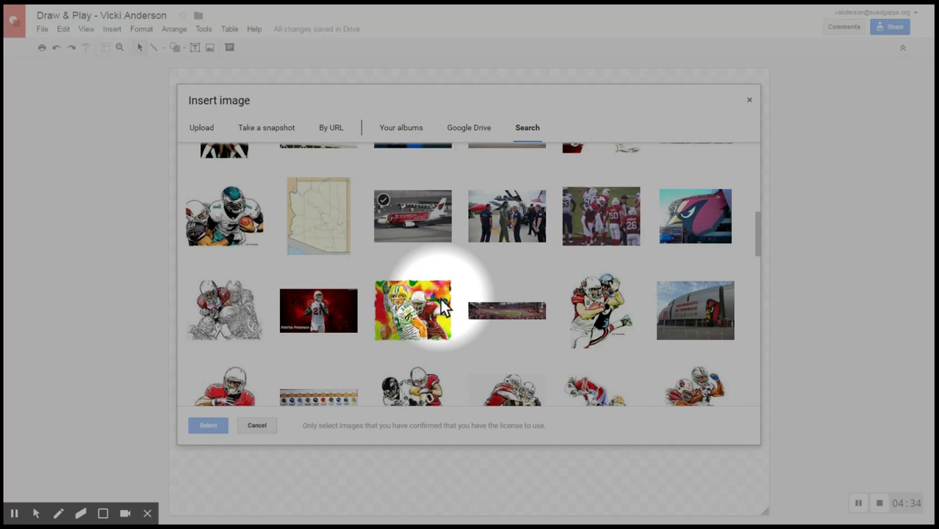
scroll(441, 302, down, 1)
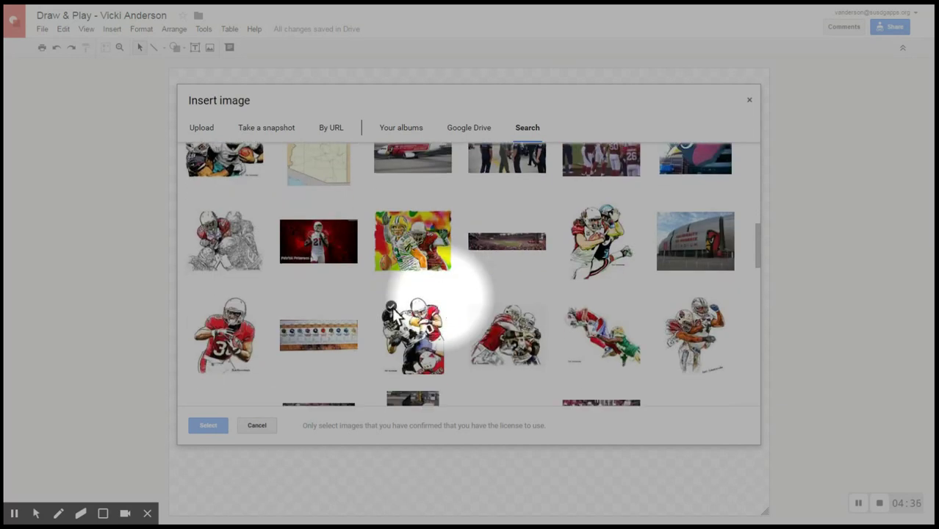
click(229, 342)
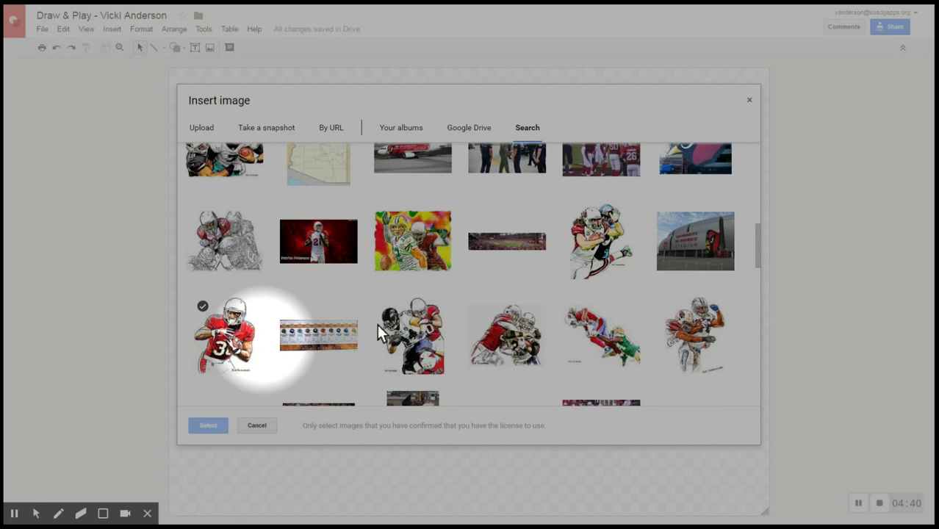
click(518, 337)
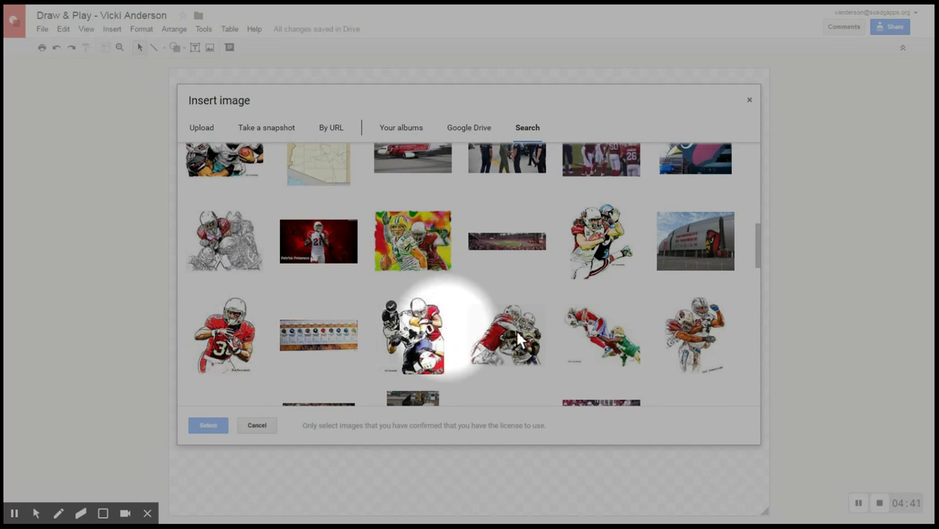
click(600, 253)
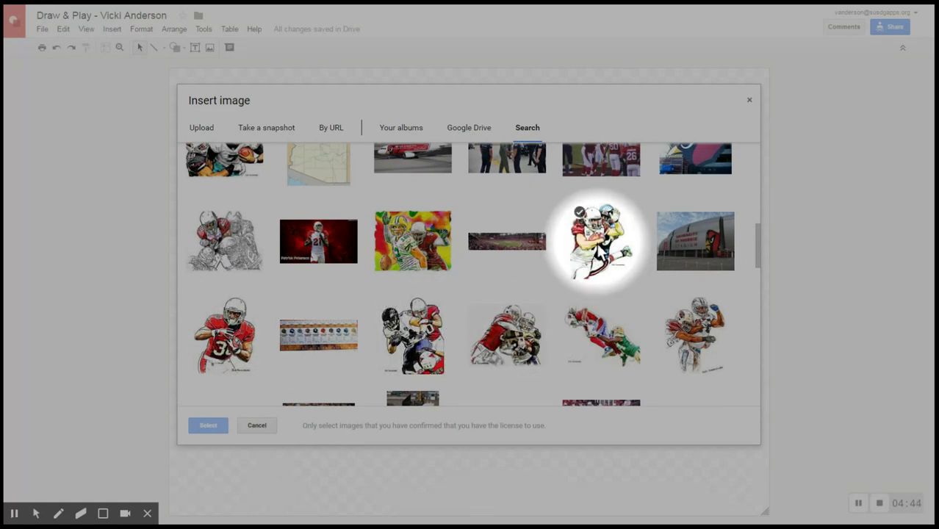
click(598, 243)
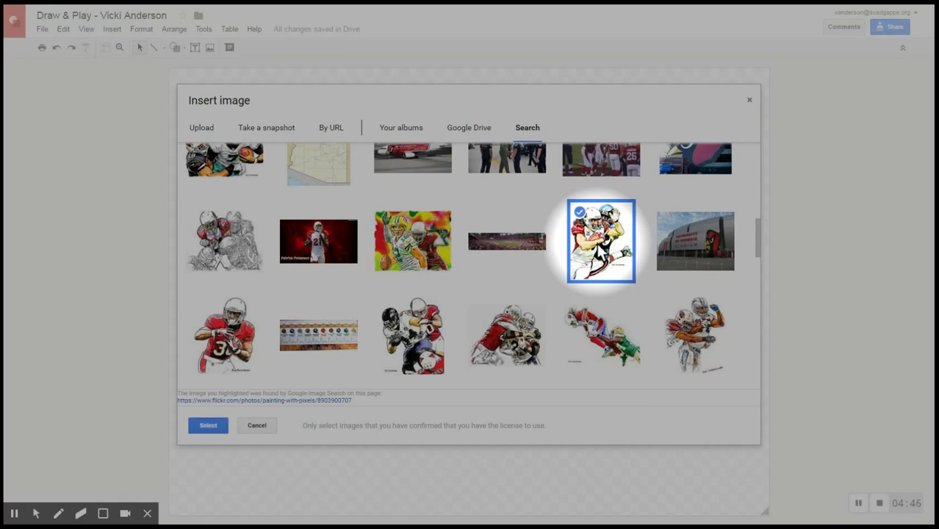
click(209, 428)
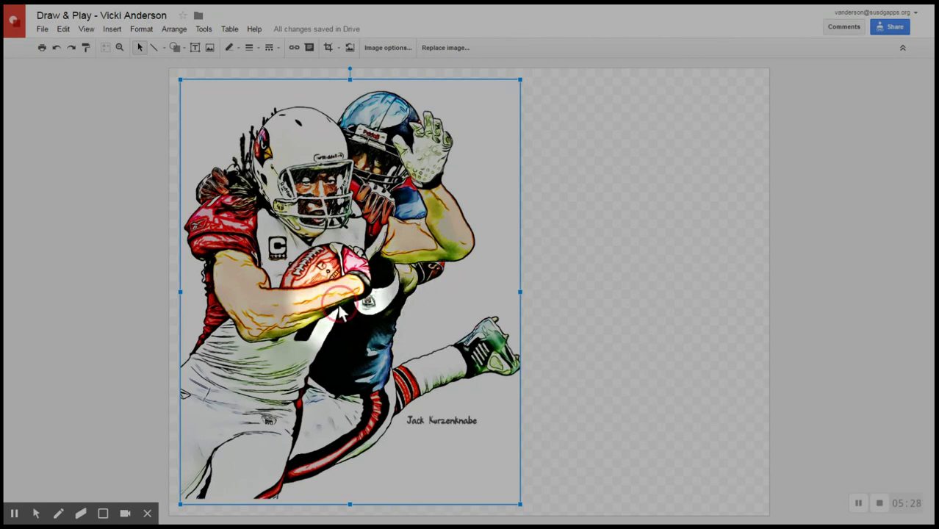
Center the football player image horizontally and vertically on the canvas
drag(346, 311, 466, 306)
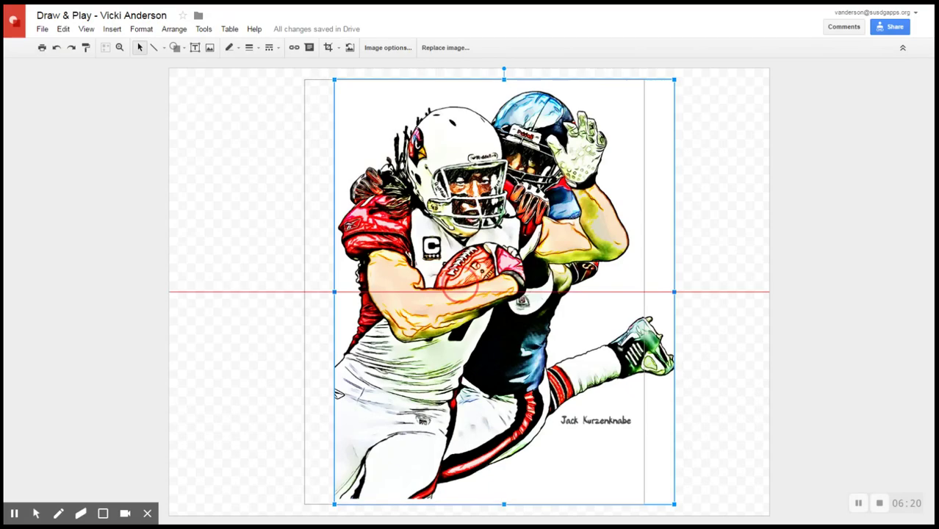
drag(451, 290, 454, 289)
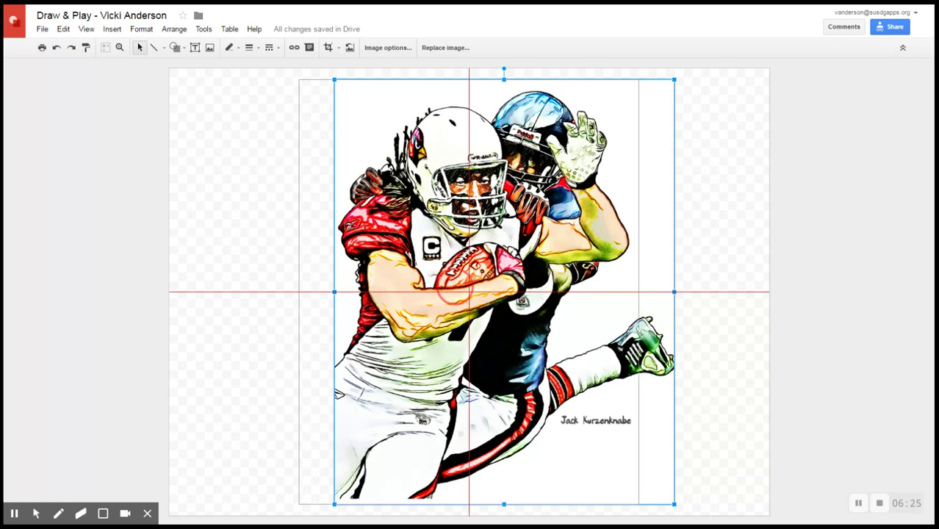
drag(455, 289, 454, 287)
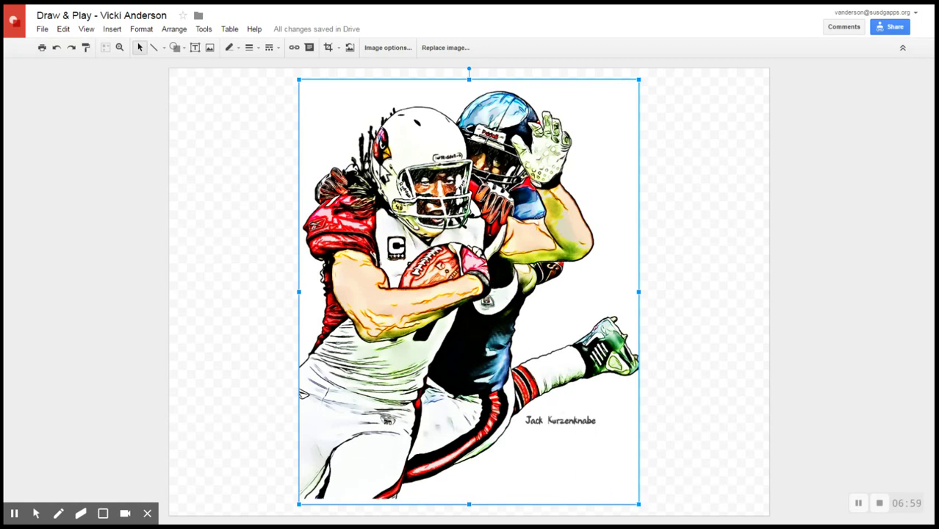
Add a 3px border around the football player image
click(256, 54)
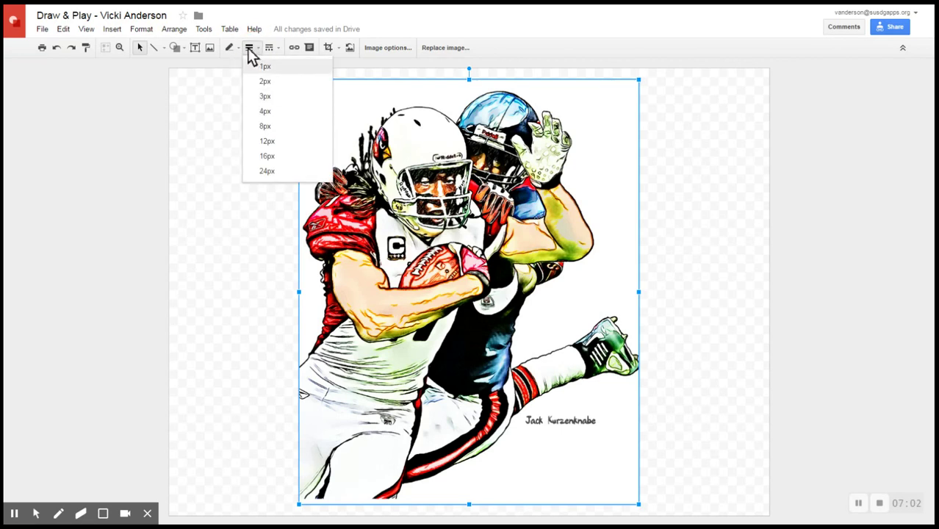
click(252, 96)
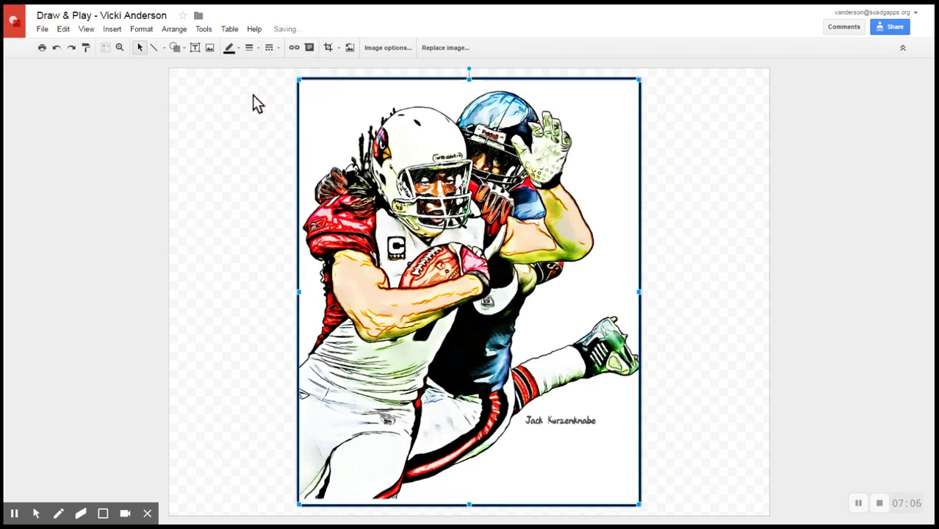
click(719, 221)
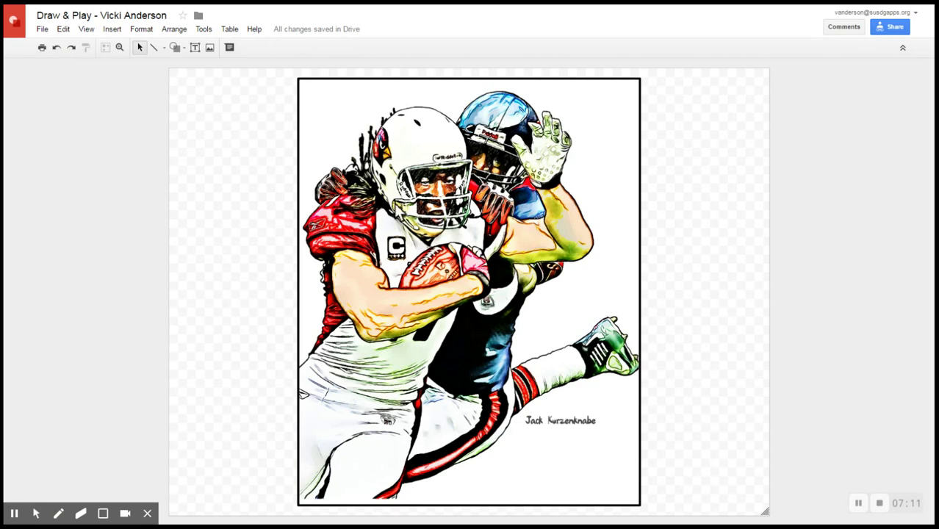
Change the image's border color to red
click(350, 152)
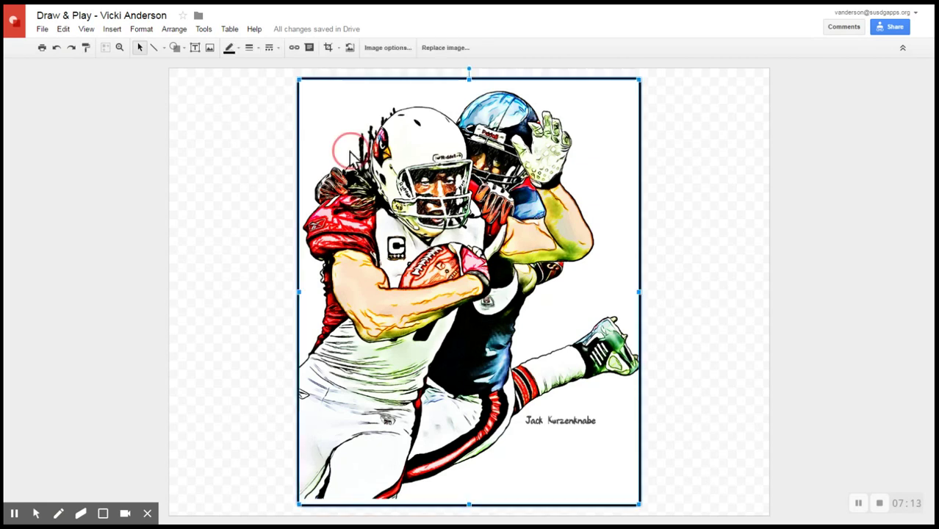
click(230, 52)
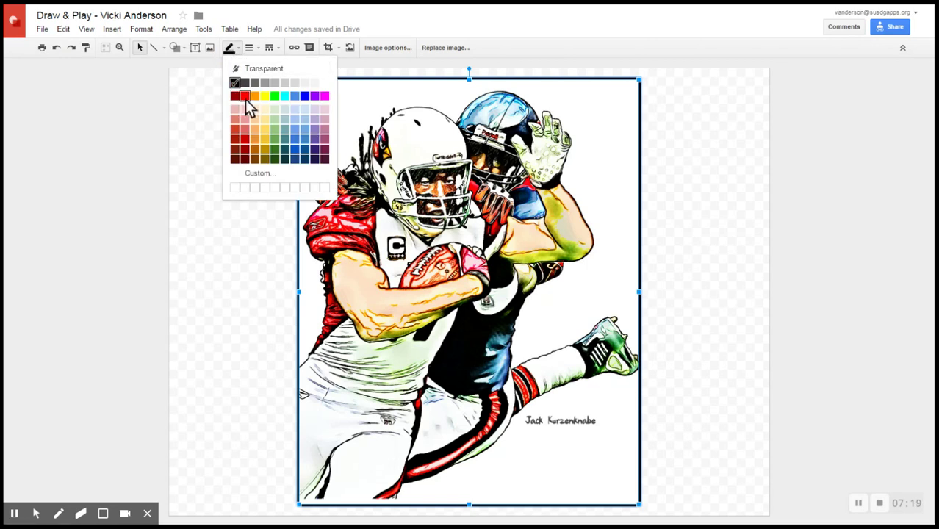
click(244, 98)
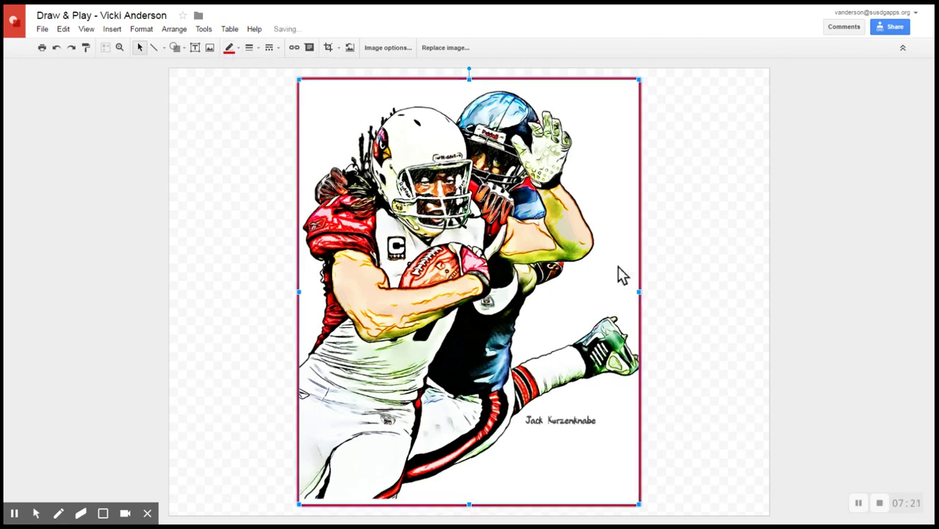
click(696, 303)
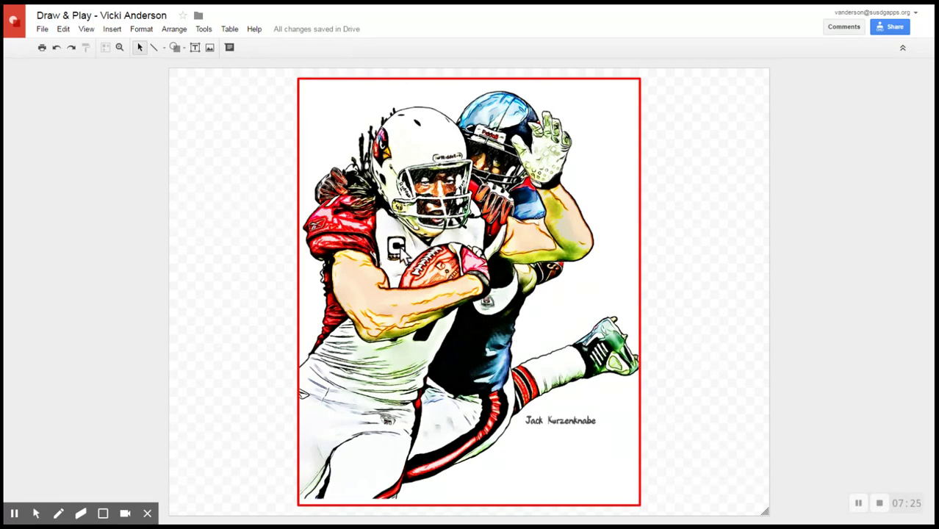
Mask the football player image with the beveled rectangle shape
click(445, 290)
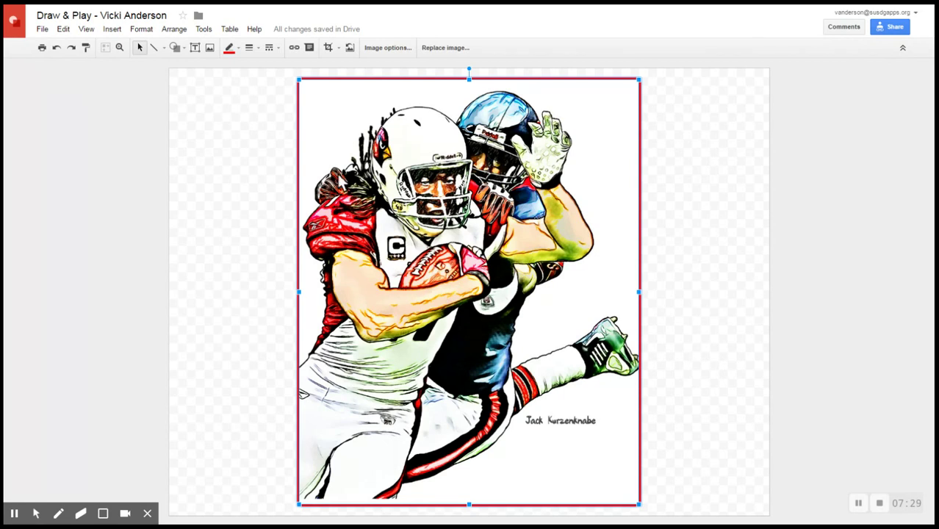
click(339, 48)
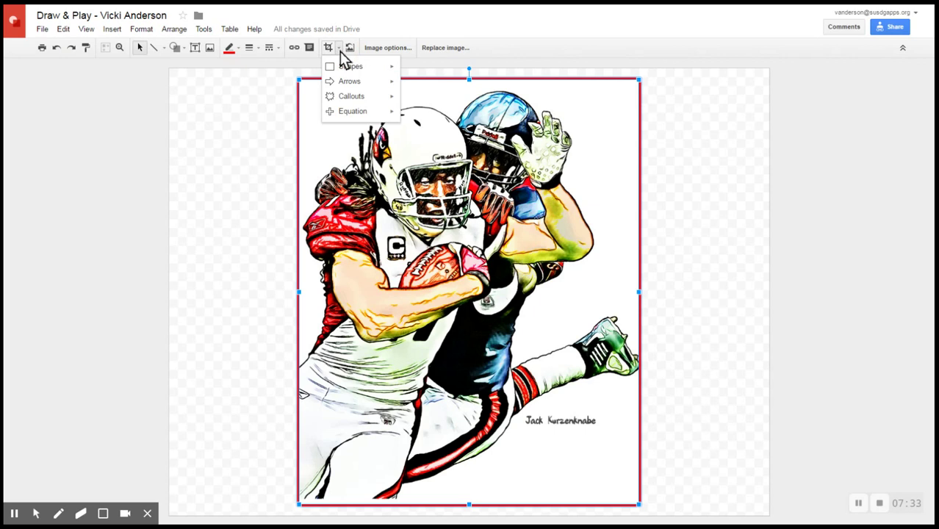
mouse_move(350, 69)
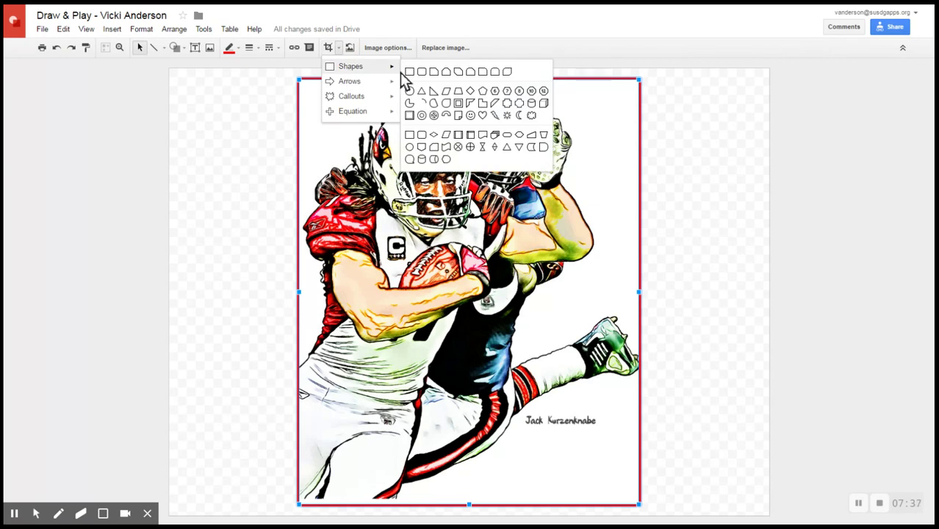
click(409, 117)
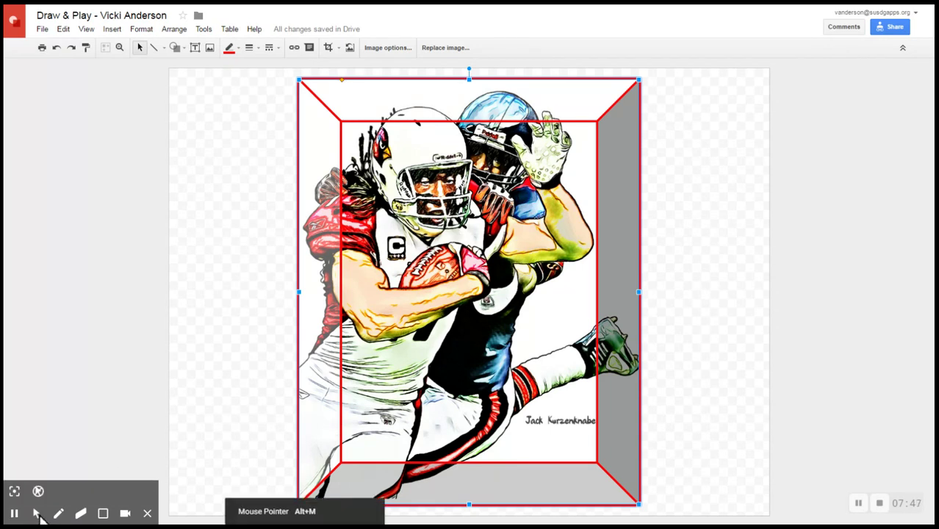
click(14, 491)
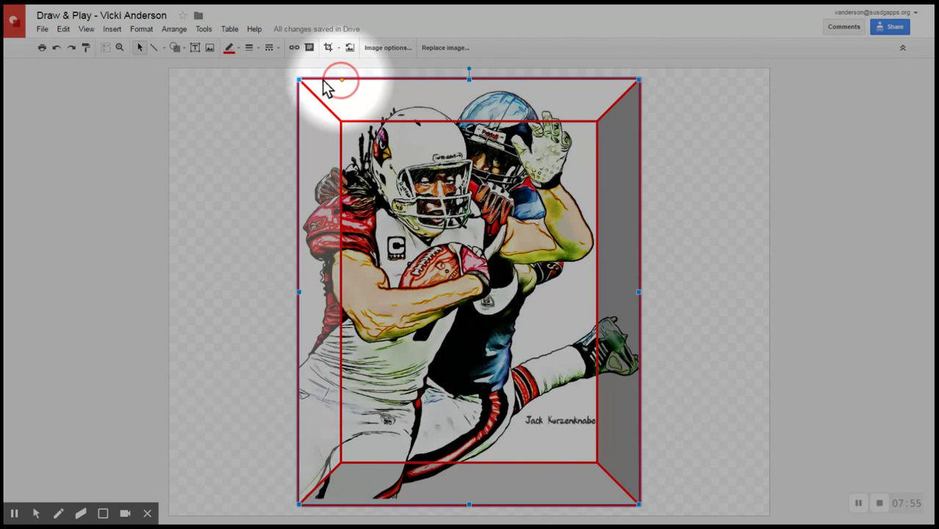
mouse_move(327, 87)
mouse_down()
mouse_move(301, 84)
mouse_move(345, 87)
mouse_up()
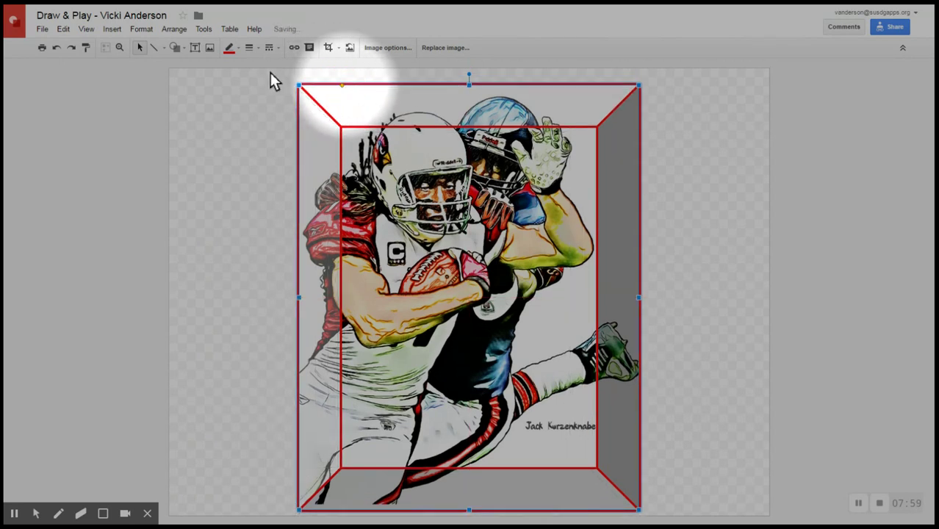
click(57, 48)
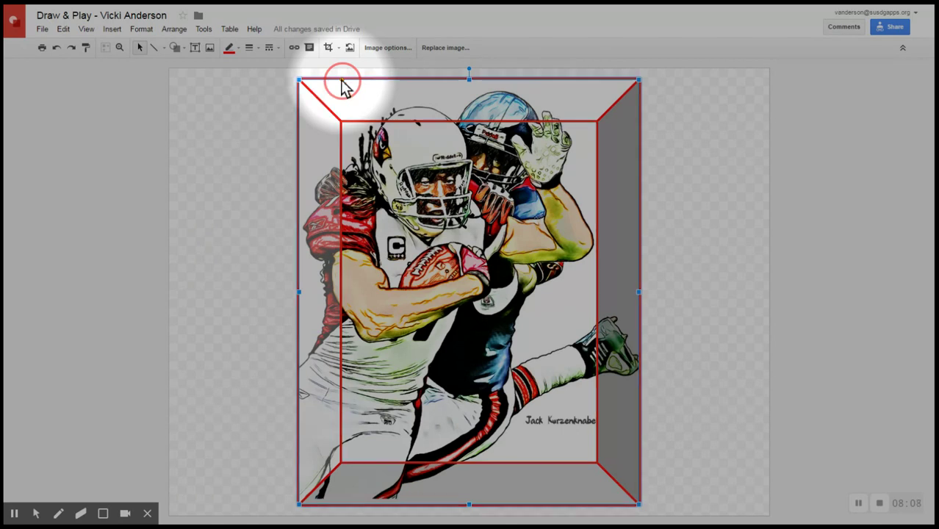
Narrow the image mask's beveled edge to about half its width on all sides
drag(341, 79, 327, 81)
drag(329, 87, 321, 78)
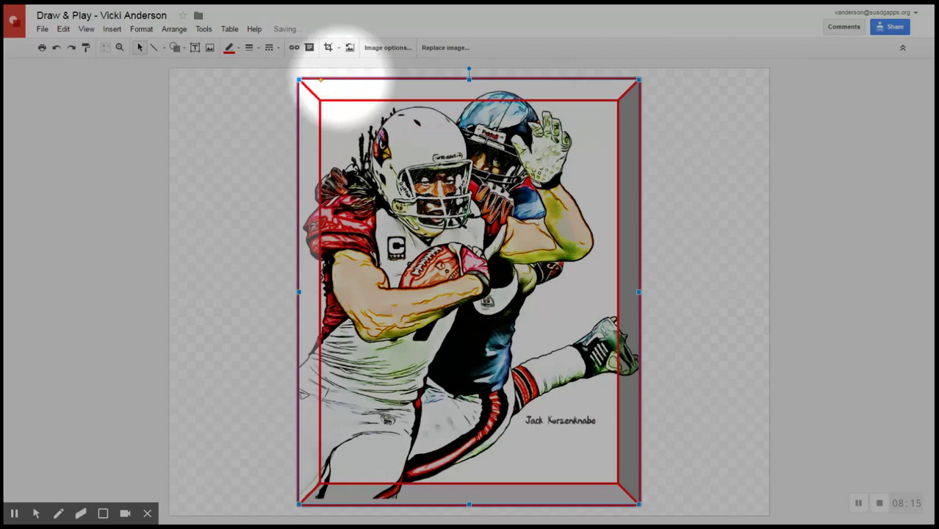
drag(322, 78, 326, 79)
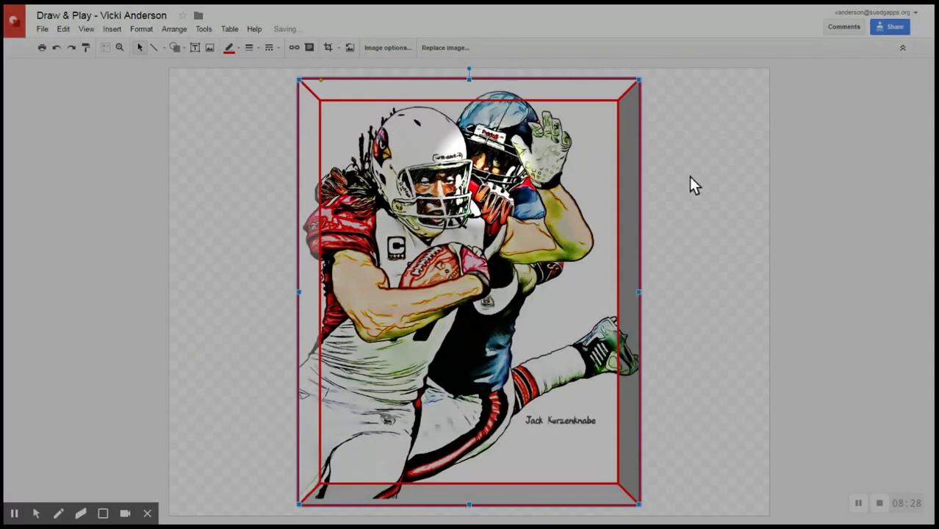
click(691, 180)
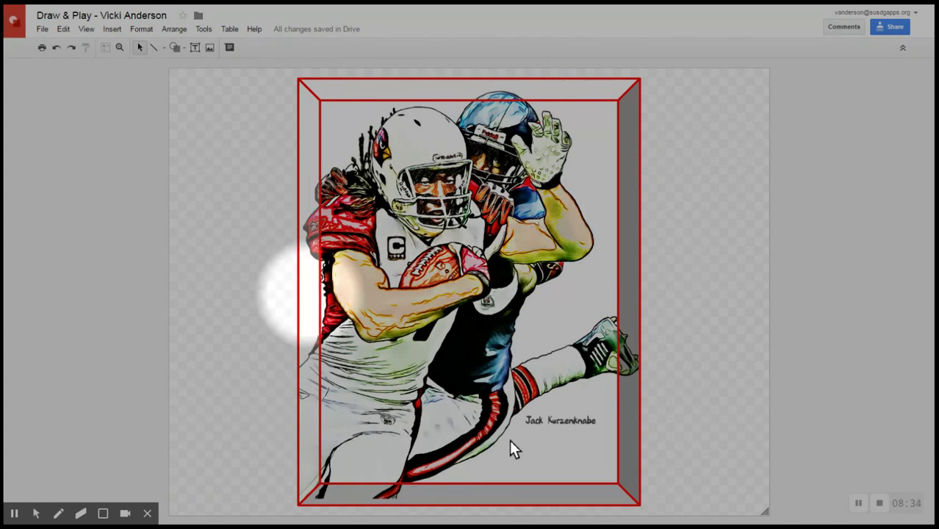
Change the border color of the beveled football player image to black
click(617, 321)
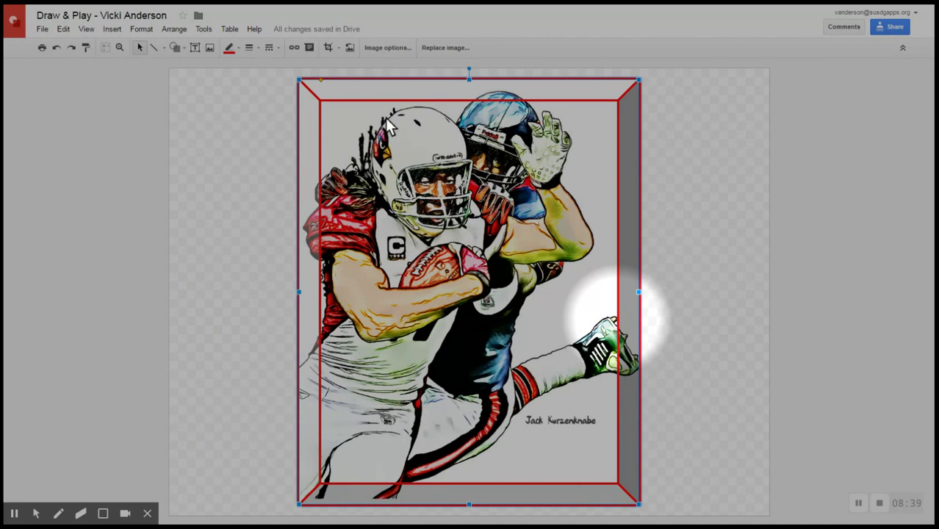
click(231, 53)
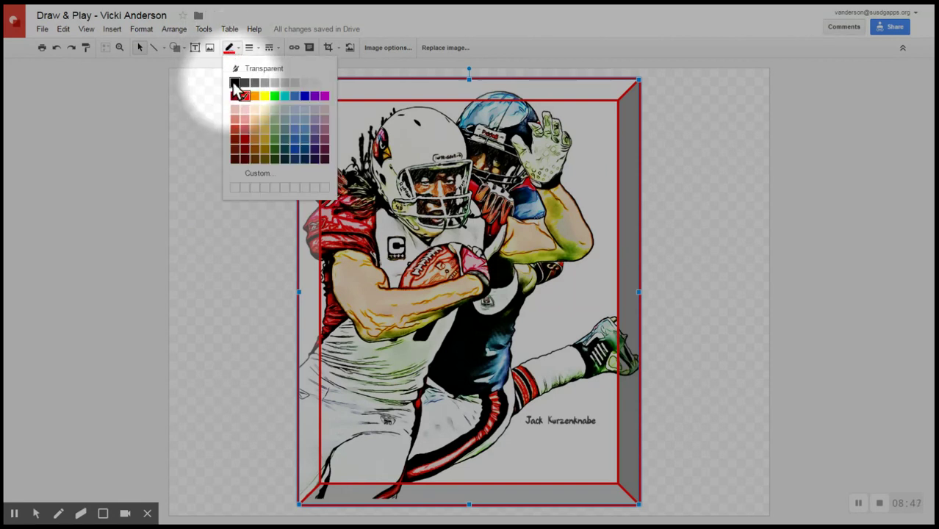
click(234, 84)
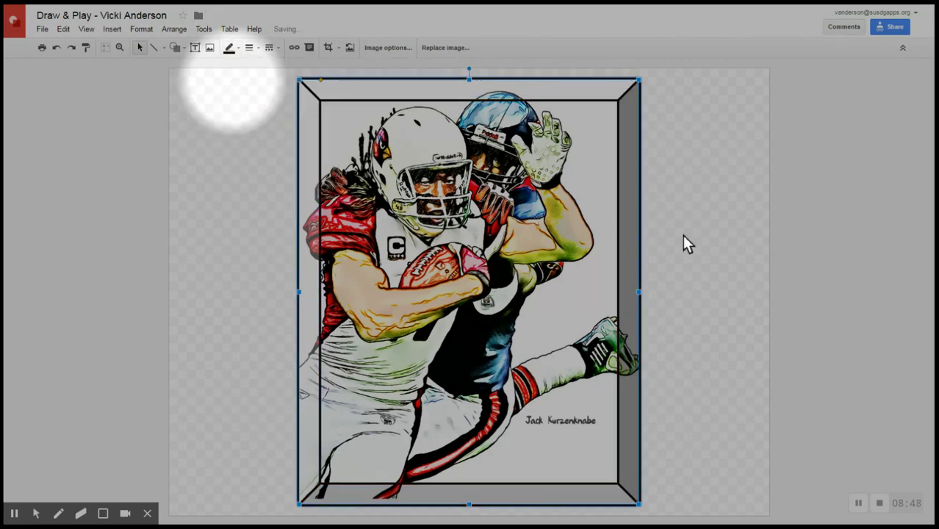
drag(682, 235, 621, 120)
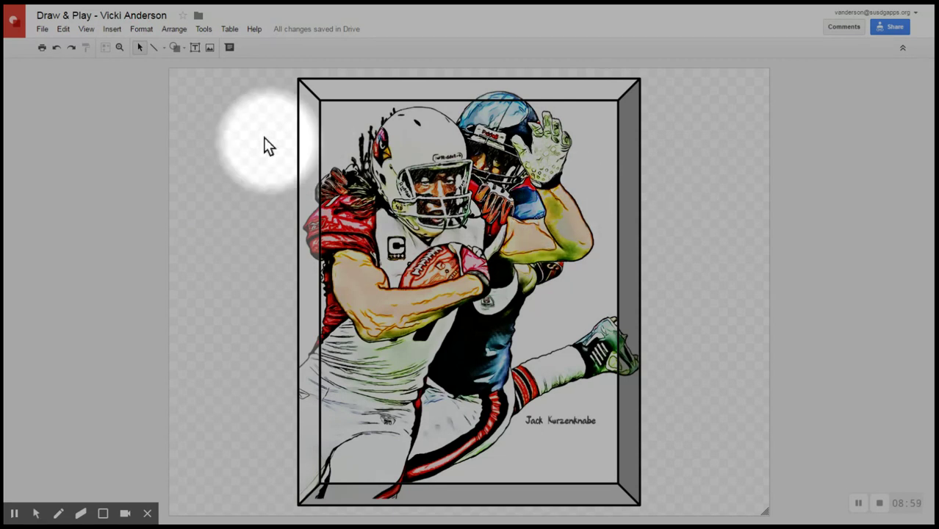
Draw an oval shape around the football in the ball carrier's arm
click(182, 50)
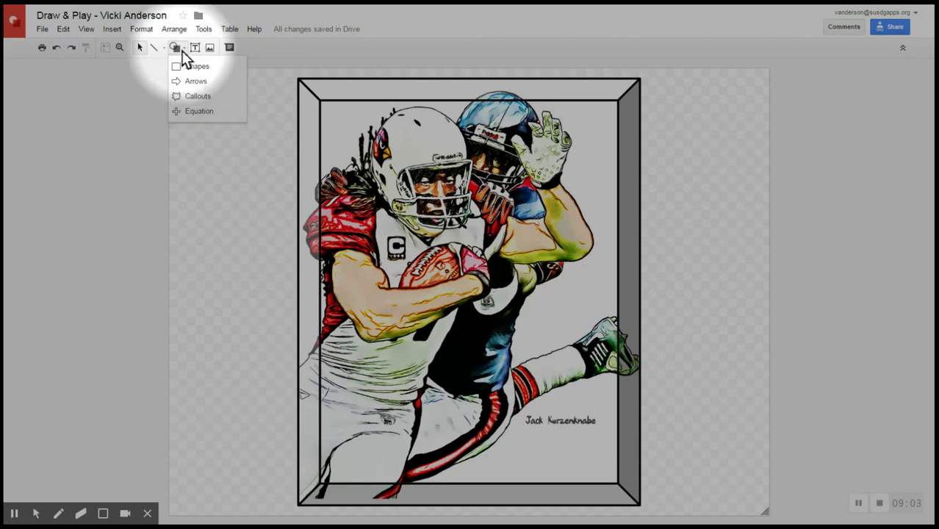
mouse_move(201, 66)
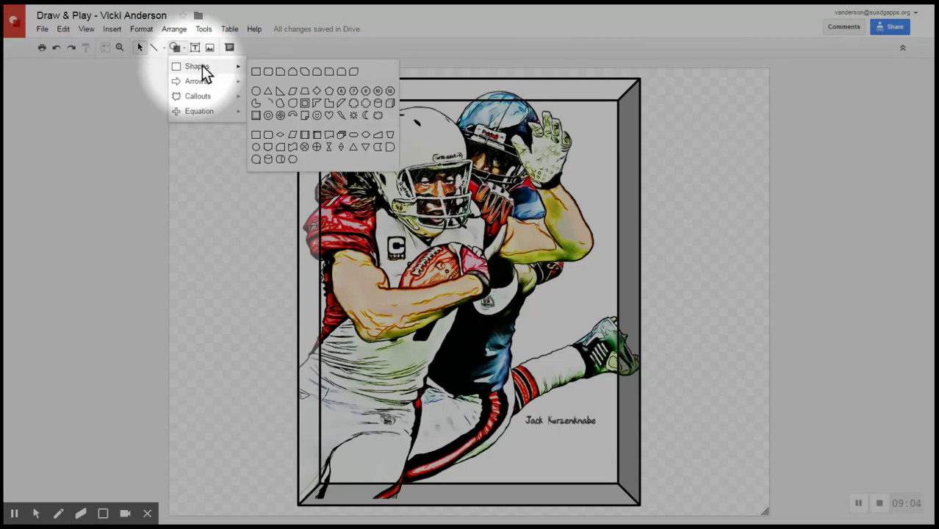
click(256, 91)
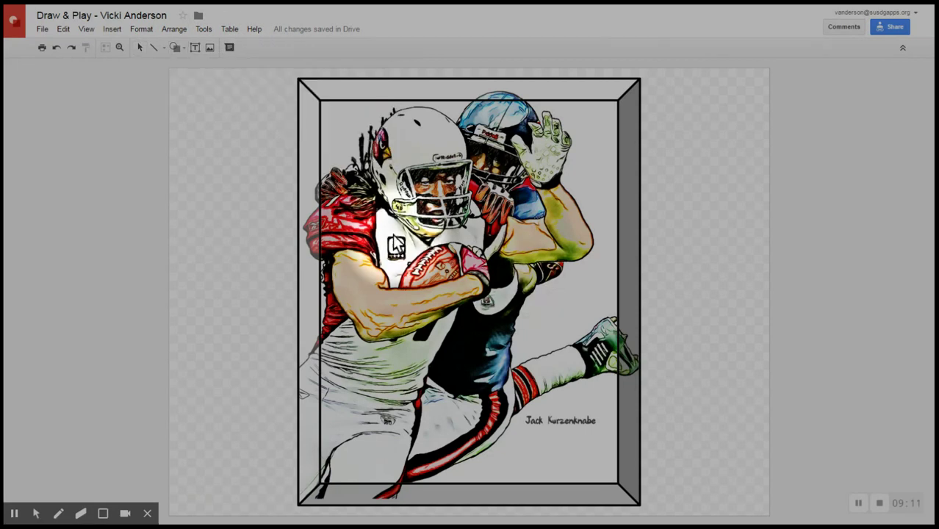
drag(394, 233, 519, 303)
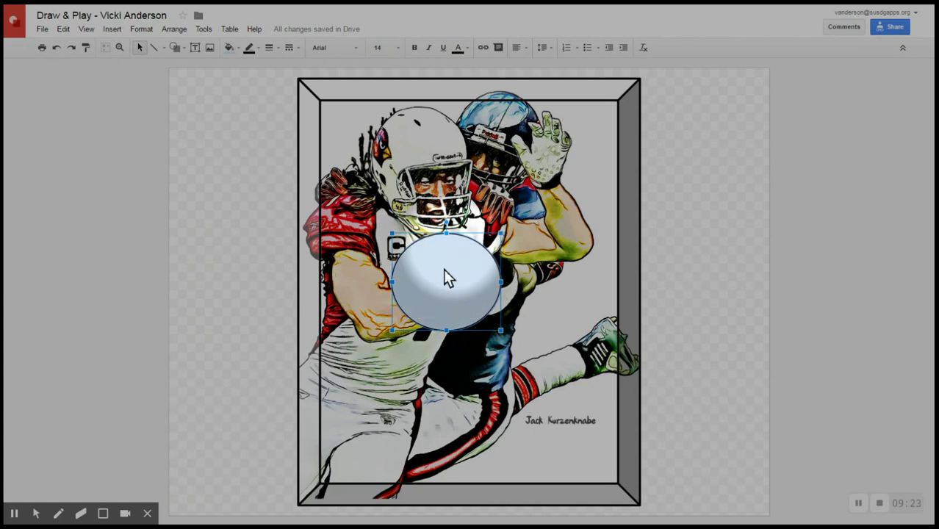
Make the oval's fill transparent and set its outline thickness to 8px
click(237, 48)
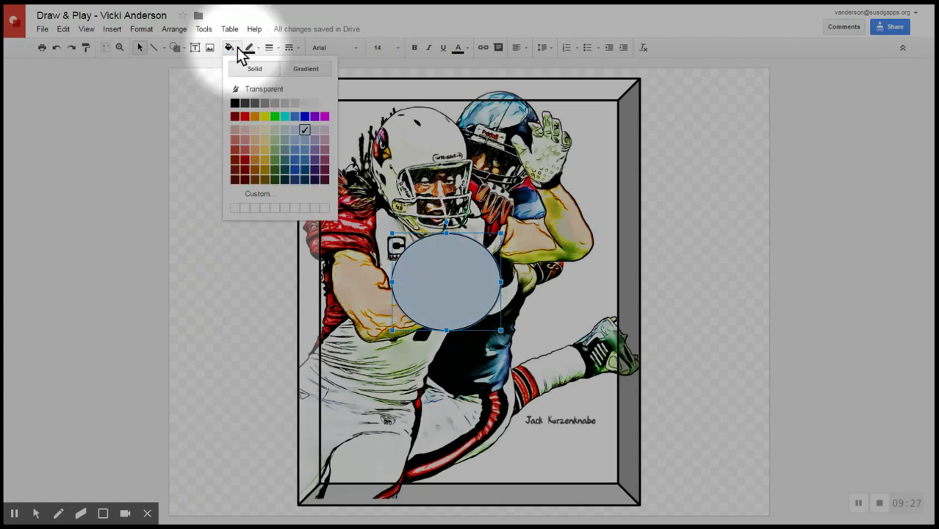
click(253, 90)
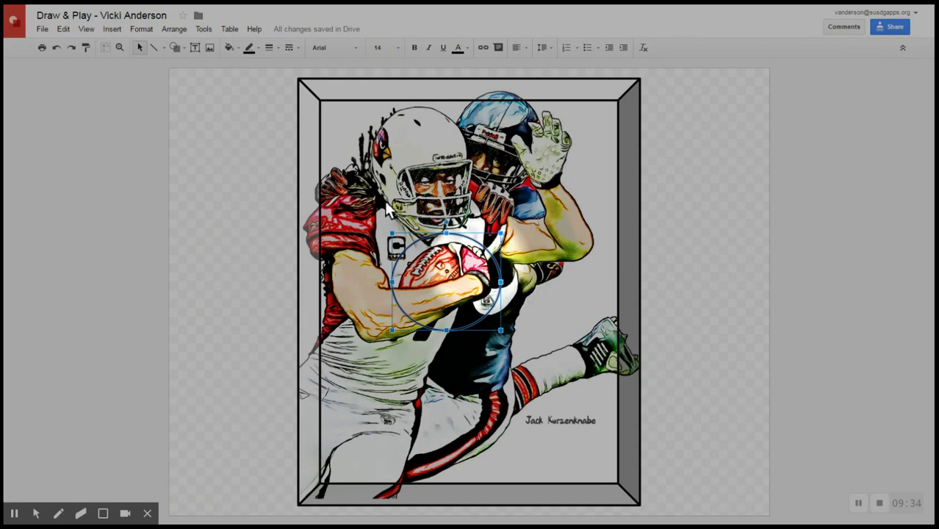
click(271, 50)
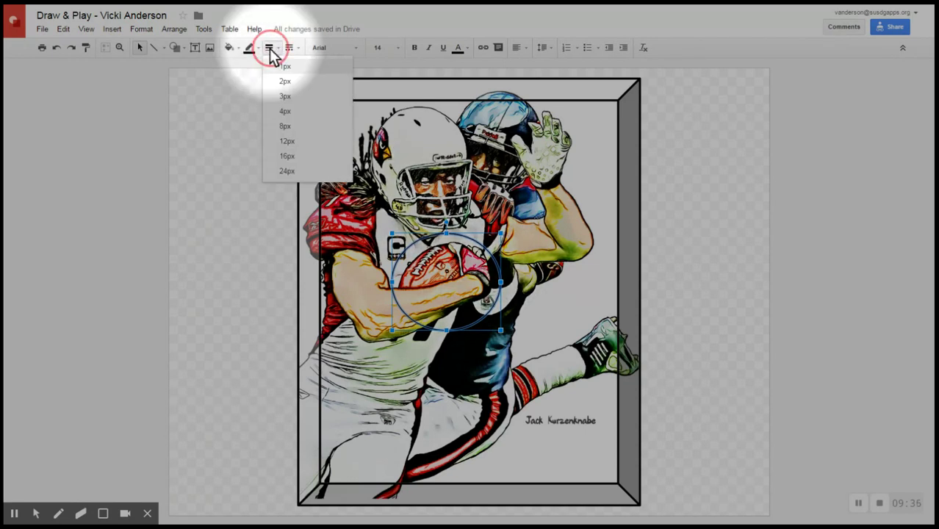
click(275, 128)
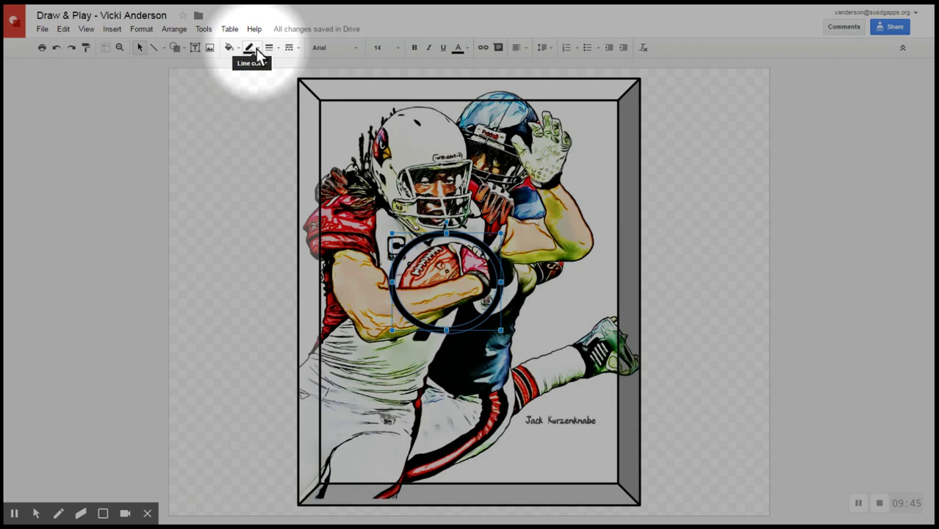
Change the outline color of the oval around the football to yellow
click(257, 50)
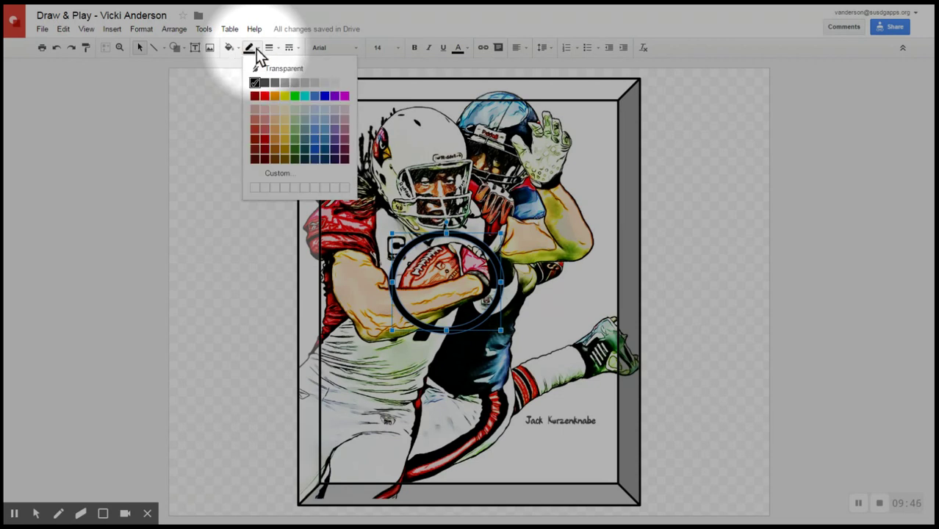
click(286, 98)
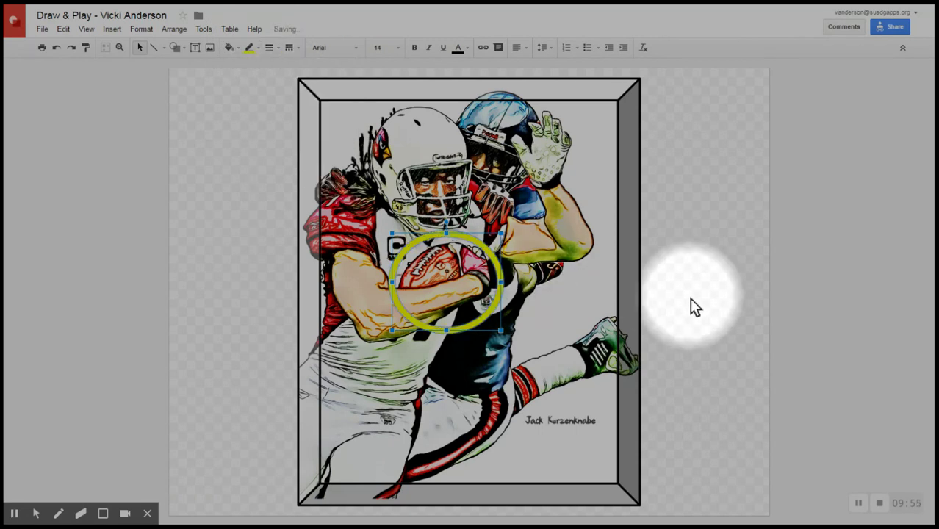
click(705, 300)
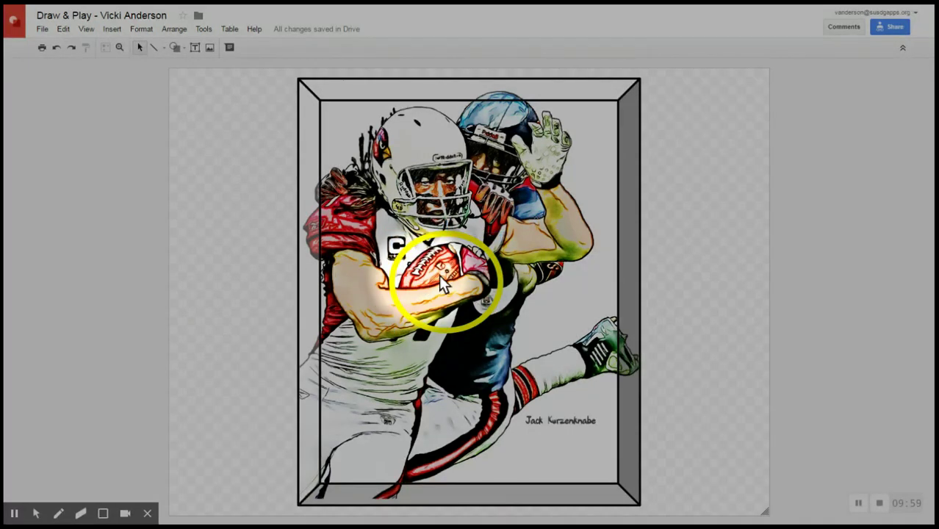
Change the outline color of the oval around the football to bright green
click(393, 284)
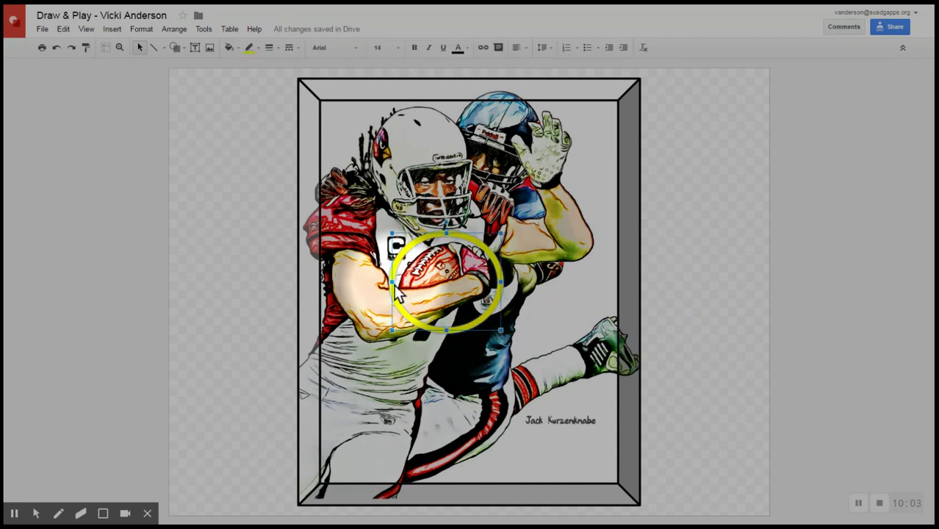
click(257, 47)
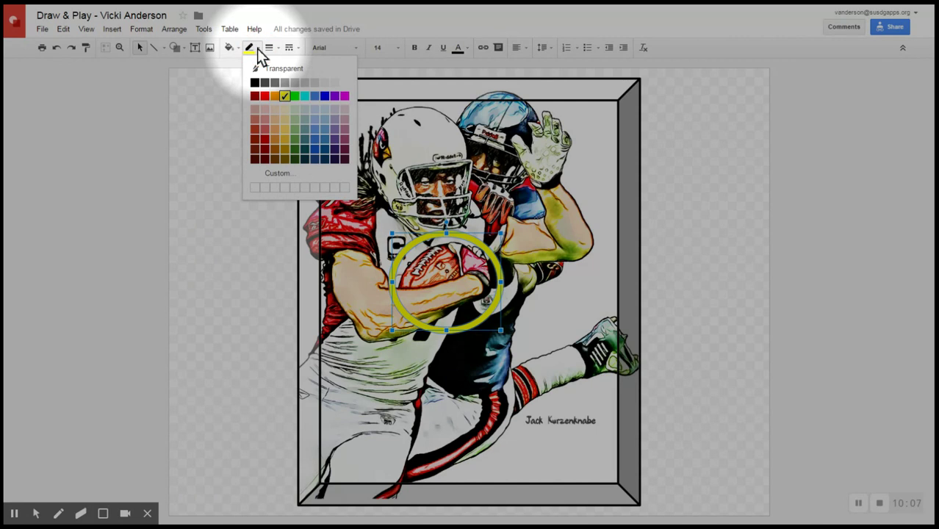
click(295, 96)
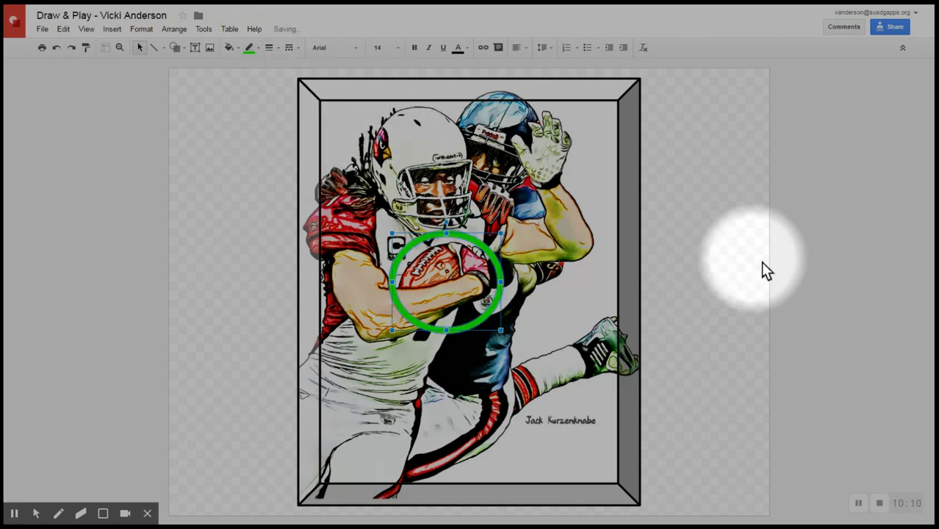
click(719, 276)
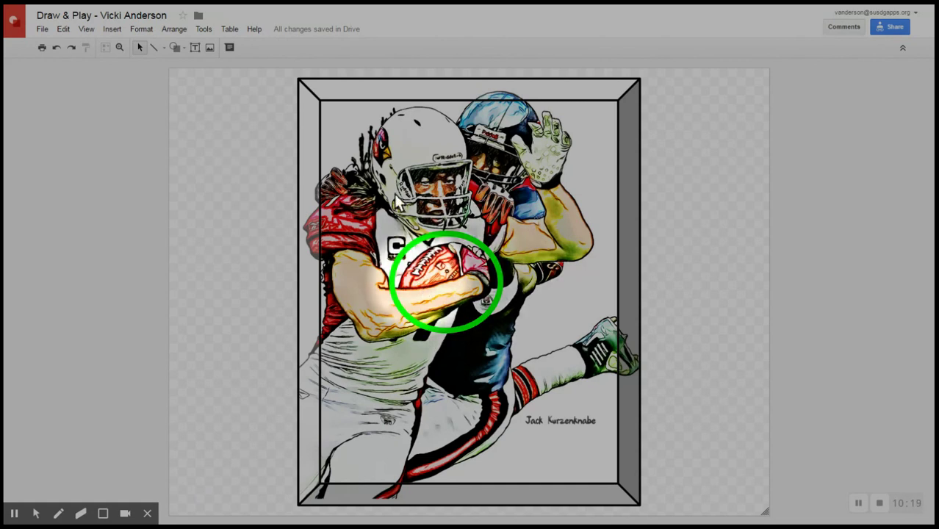
Draw a horizontal arrow from the oval's right edge to just outside the right side of the image frame
click(163, 48)
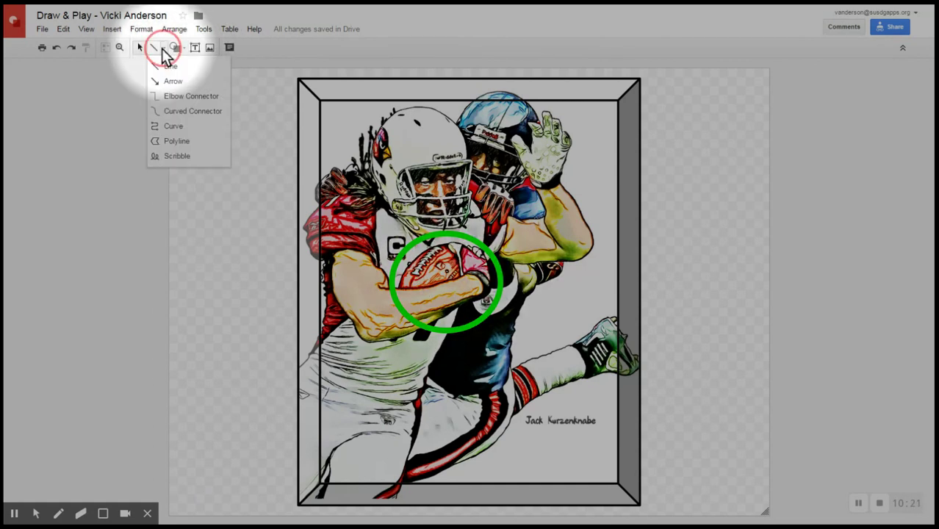
click(173, 82)
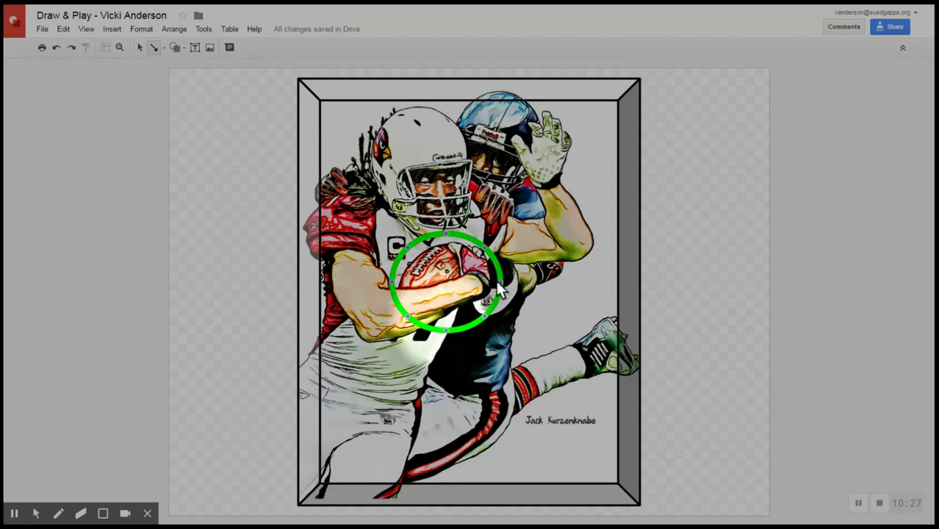
drag(503, 282, 670, 283)
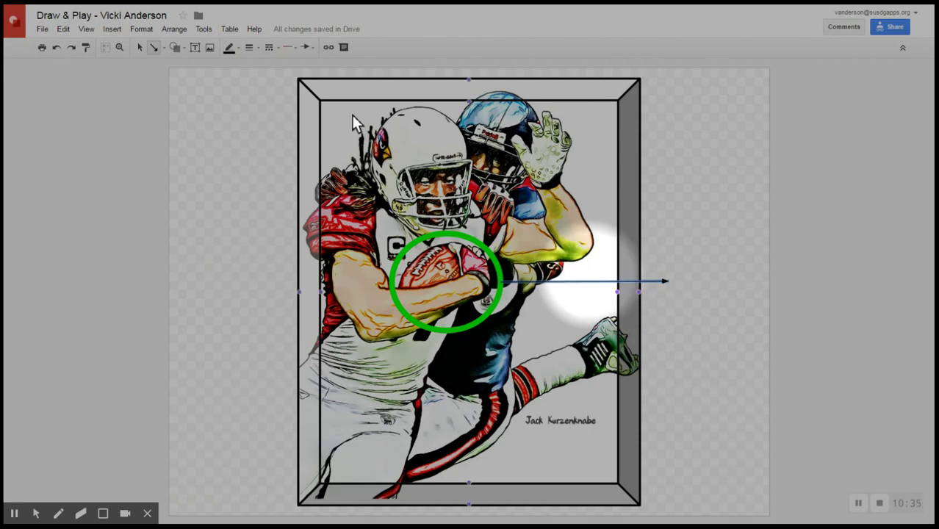
Change the arrow's line color to bright green and set its thickness to 8px
click(233, 48)
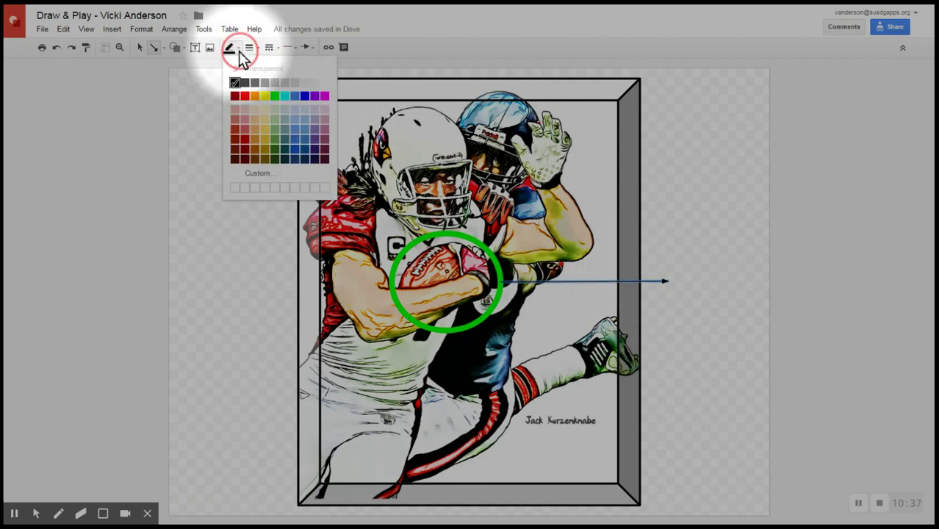
click(274, 97)
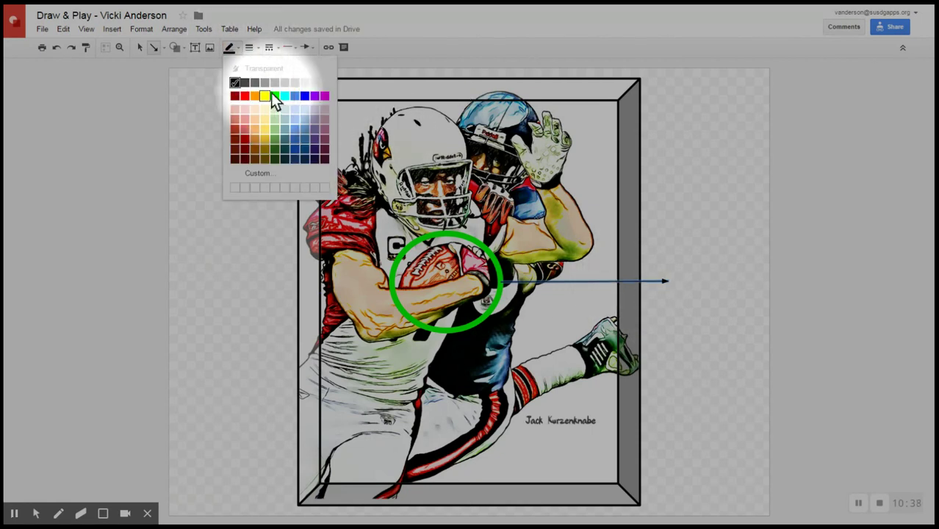
click(251, 48)
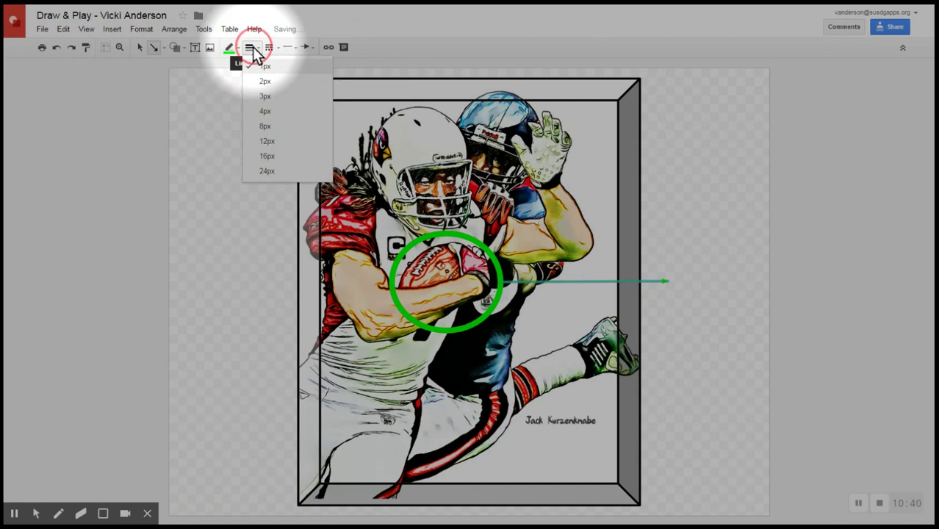
click(269, 126)
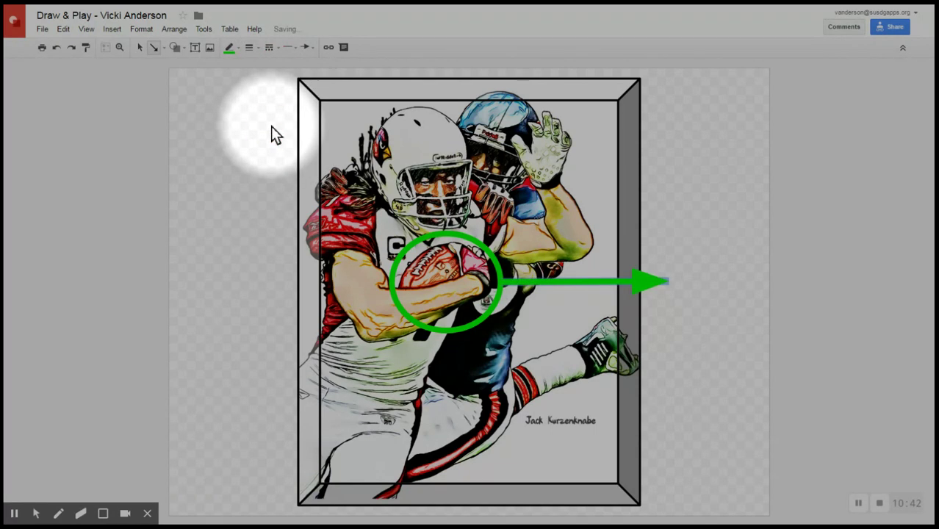
click(733, 293)
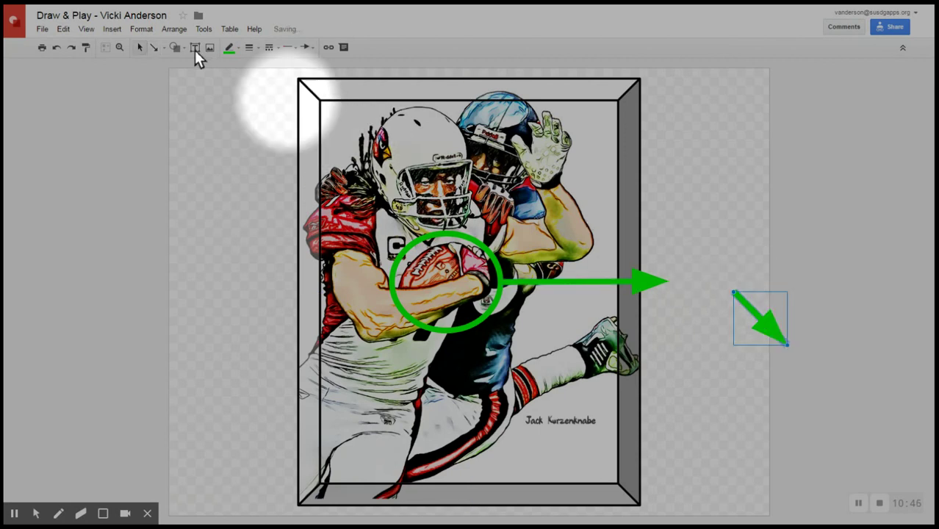
click(762, 318)
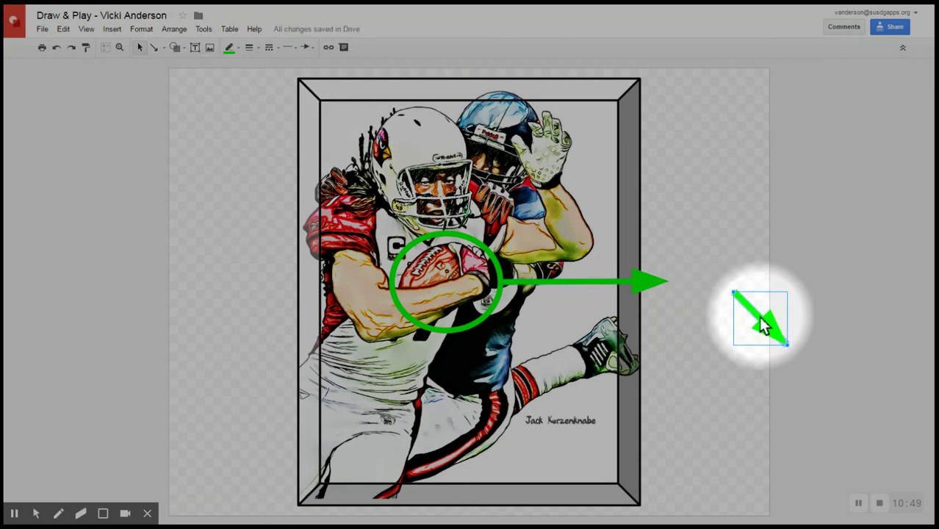
key(Delete)
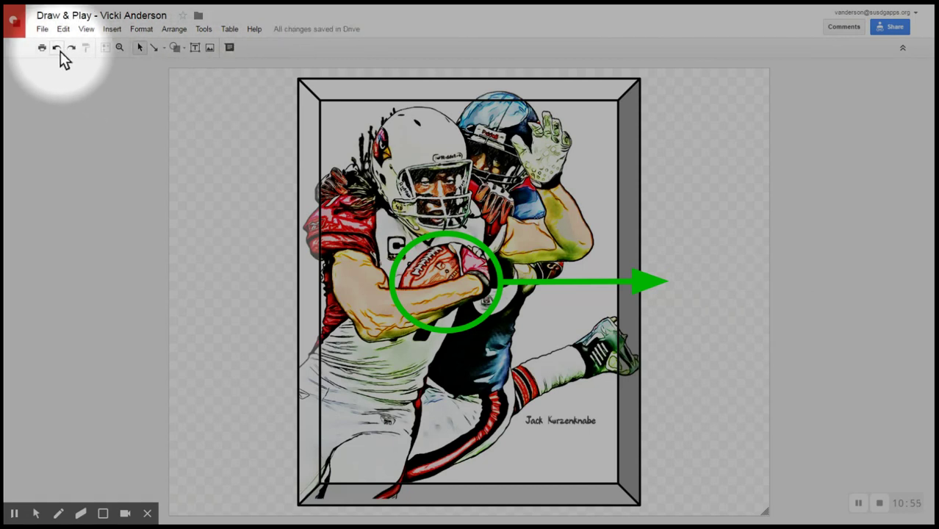
Draw a square text box at the arrow's tip, outside the image frame
click(194, 48)
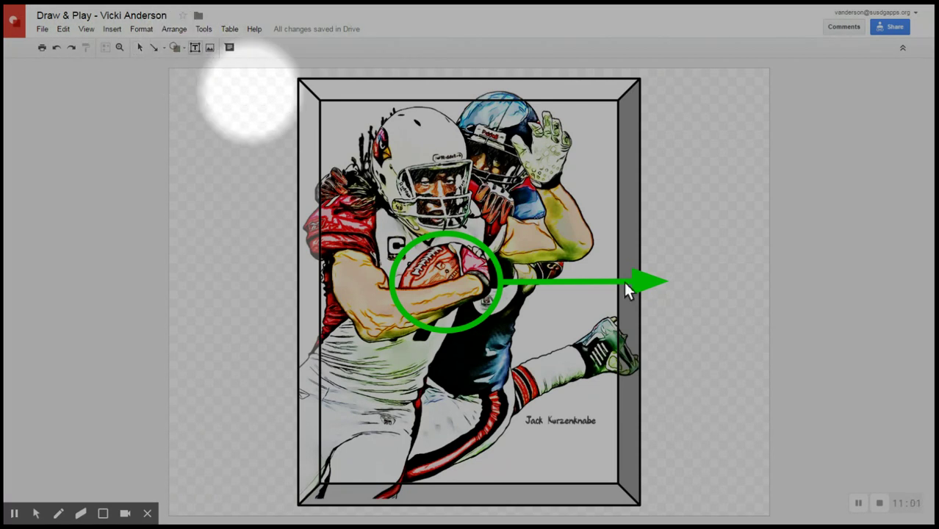
click(667, 239)
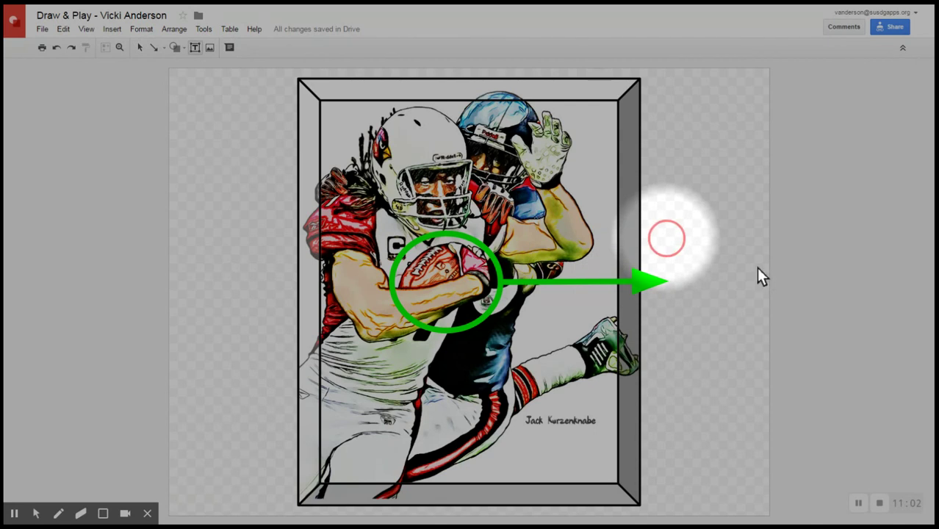
drag(667, 239, 747, 320)
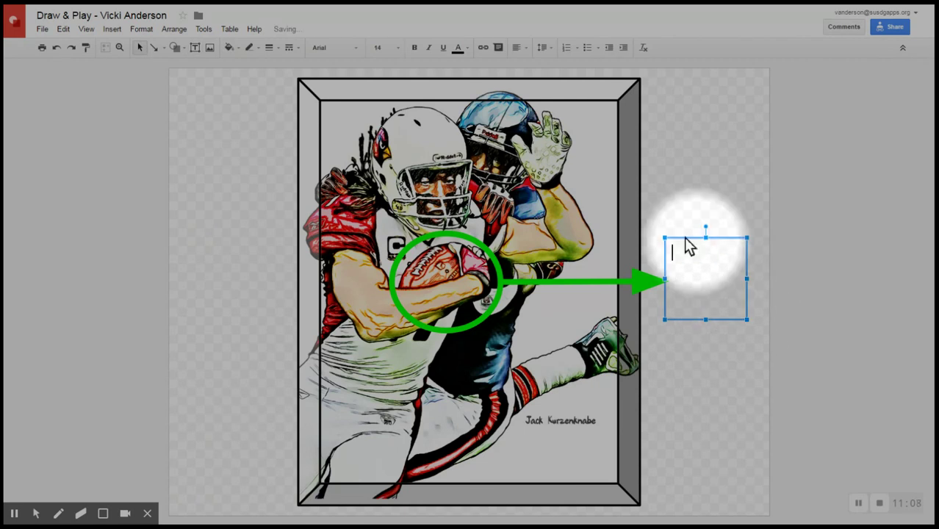
Give the text box a black border with a thickness of 3px
click(256, 49)
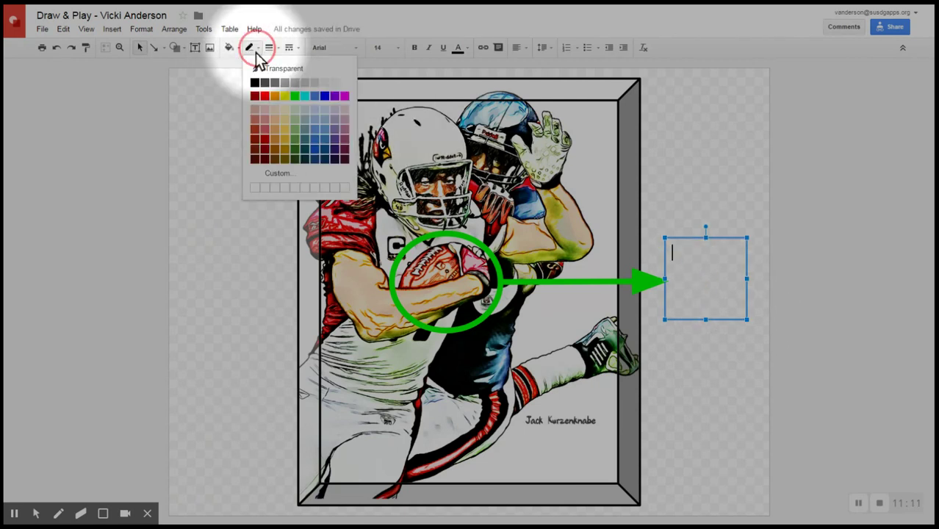
click(254, 83)
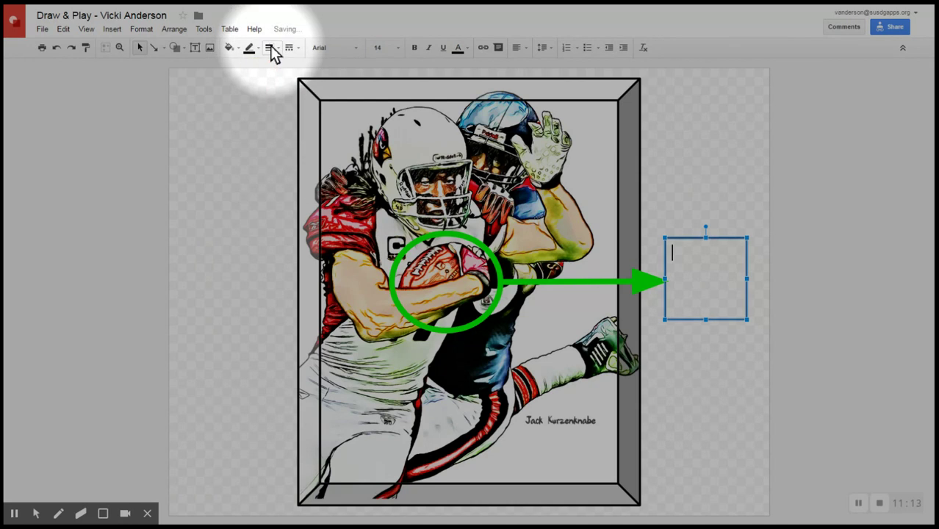
click(269, 48)
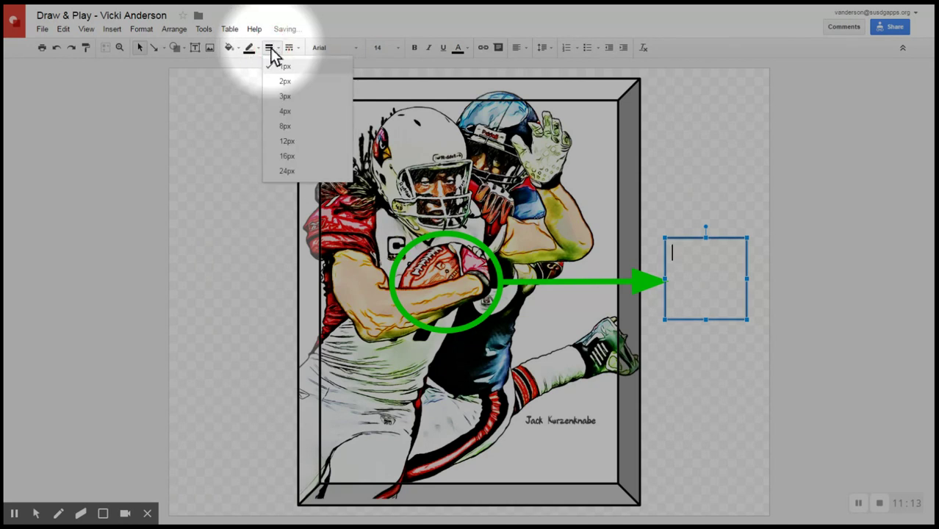
click(282, 96)
Enter the caption "Protect the ball at all cost!" in the text box
click(699, 268)
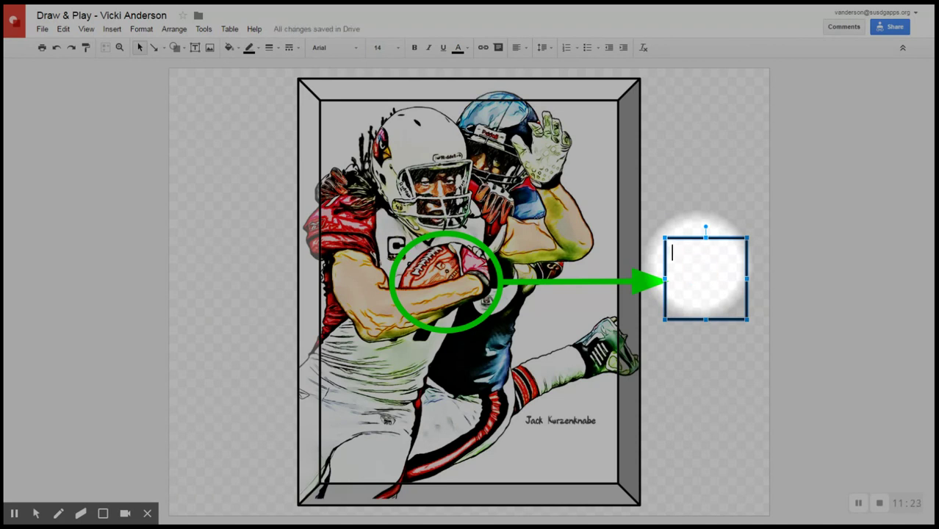
text(T)
text(rotect the ball at all cost!)
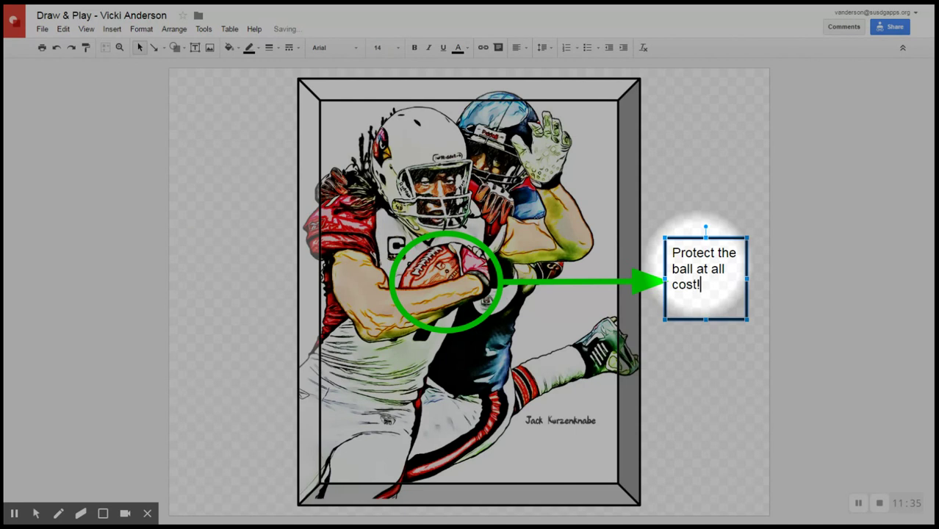
Center the caption both horizontally and vertically within the text box
key(ctrl+a)
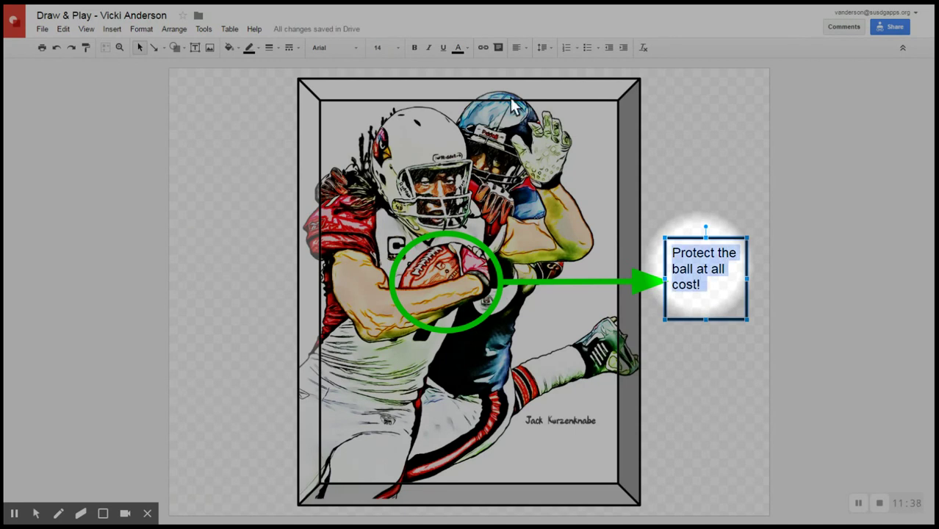
click(519, 49)
click(536, 66)
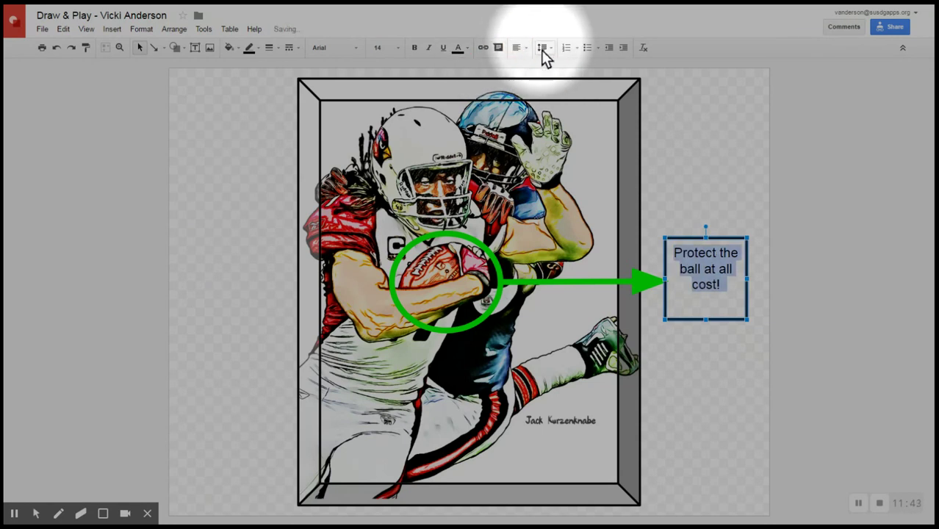
click(541, 48)
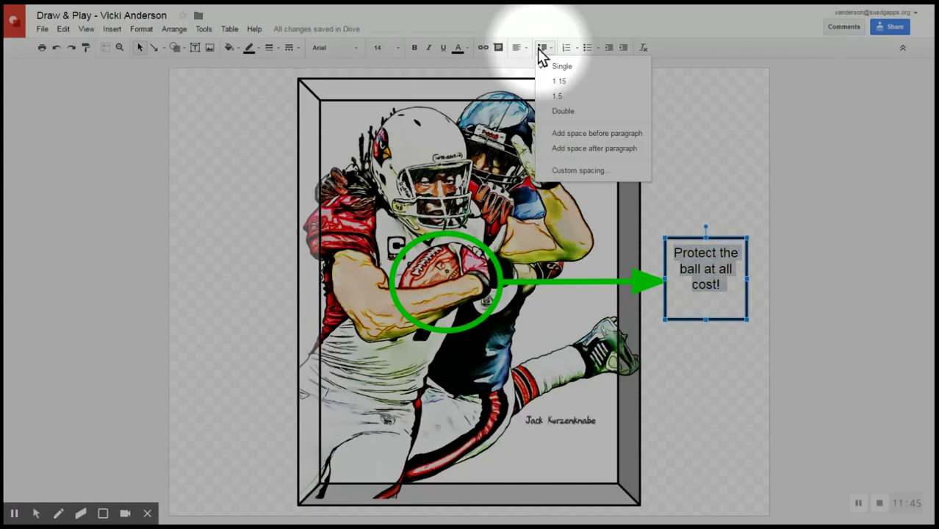
click(518, 48)
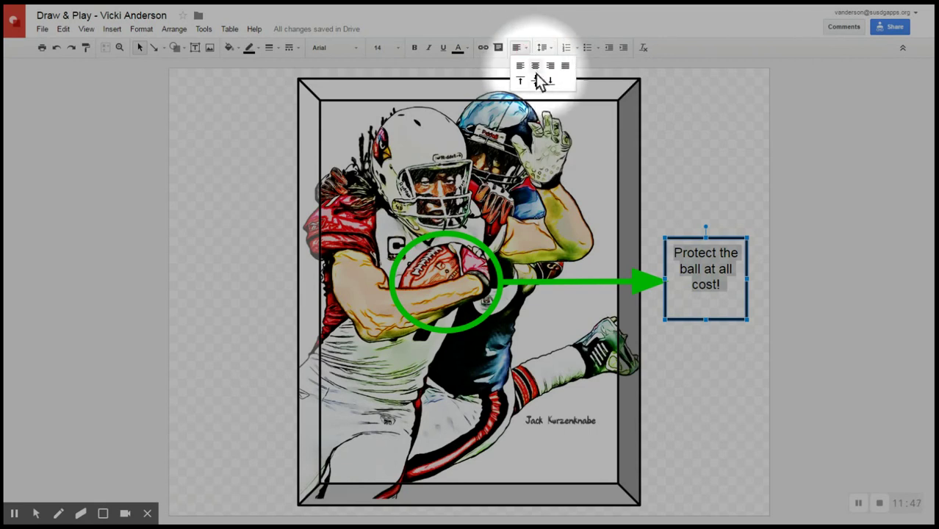
click(535, 81)
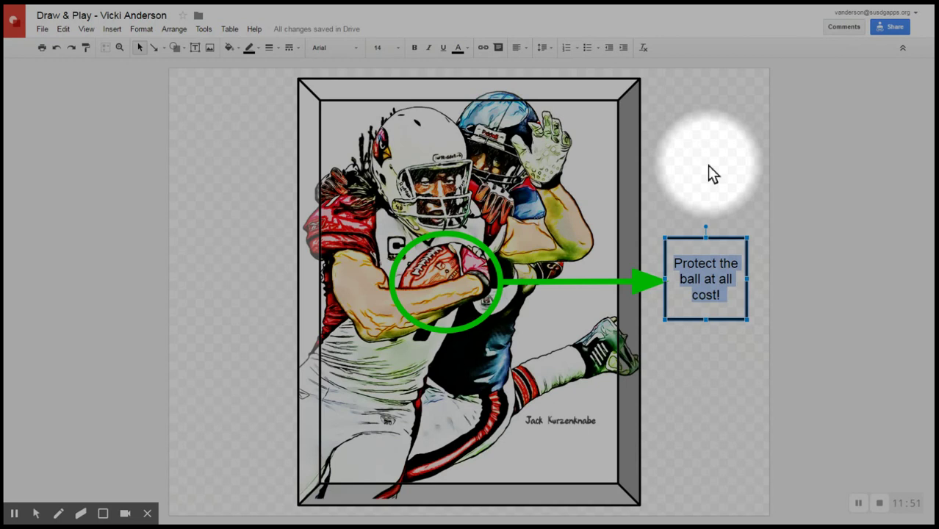
click(707, 297)
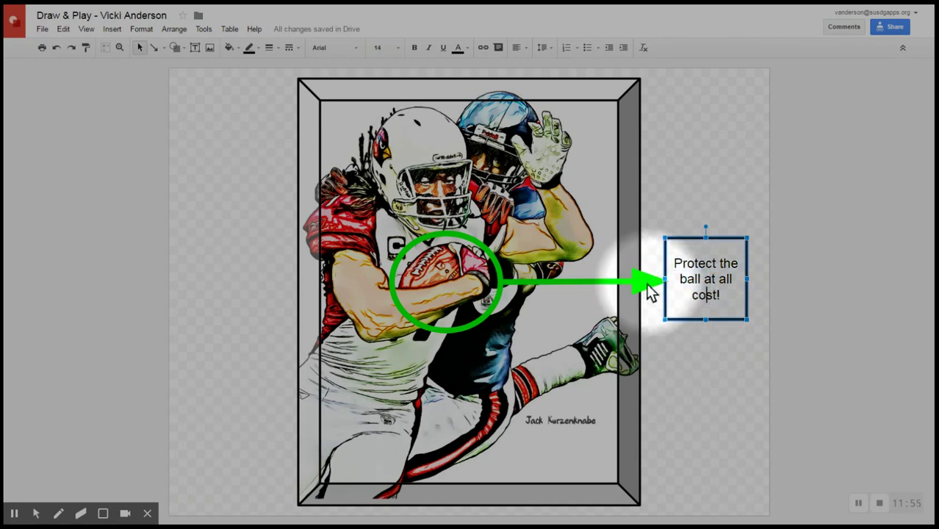
click(708, 397)
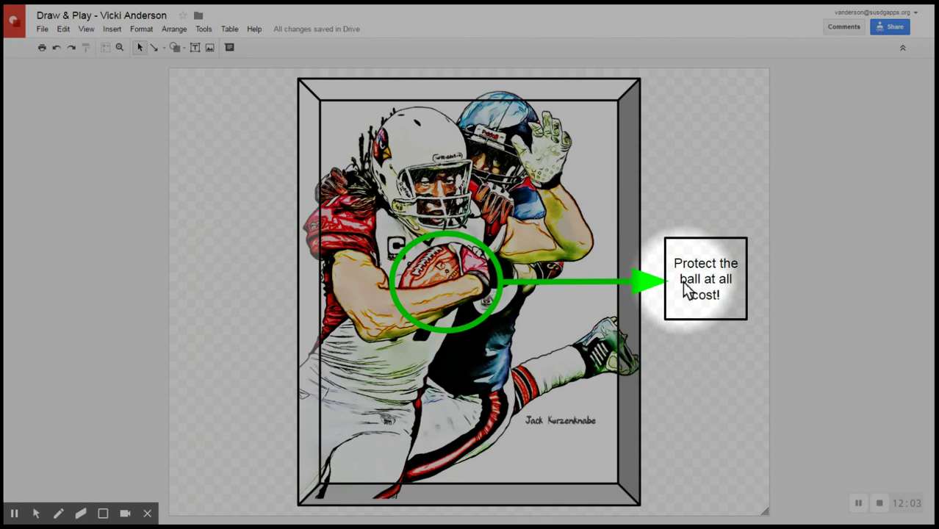
Bring the green arrow to the front of the stacking order
click(630, 288)
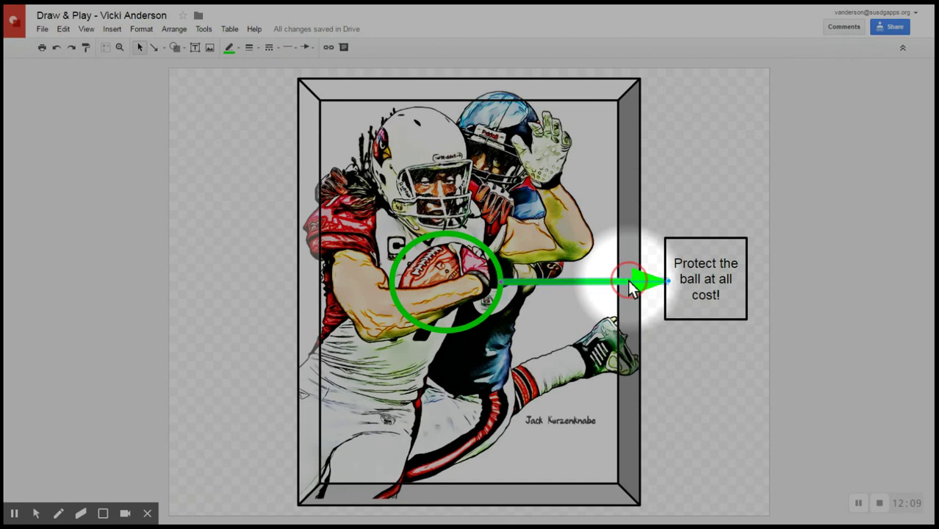
right_click(630, 289)
mouse_move(654, 363)
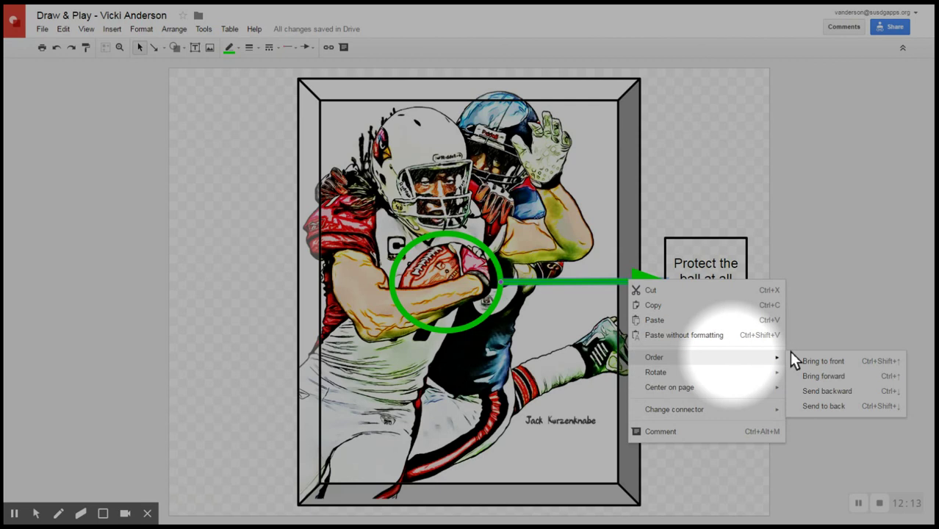
click(819, 361)
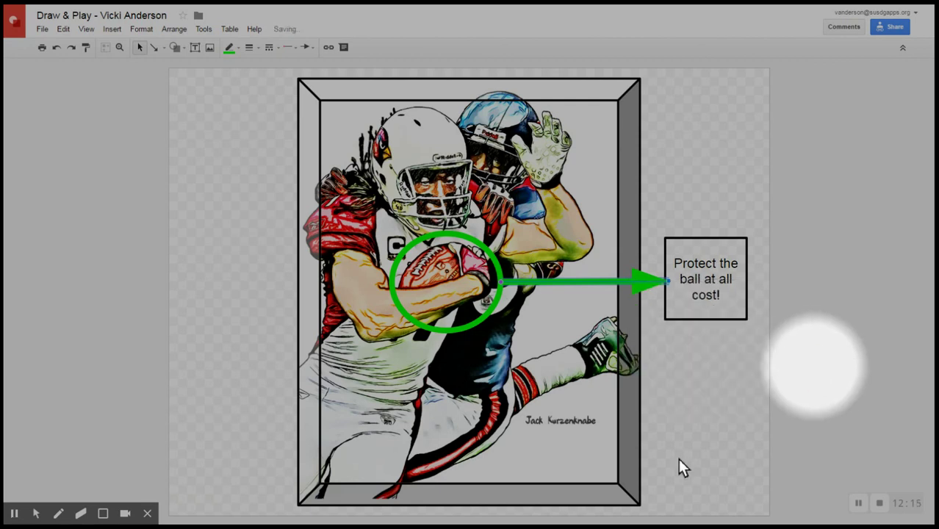
click(689, 417)
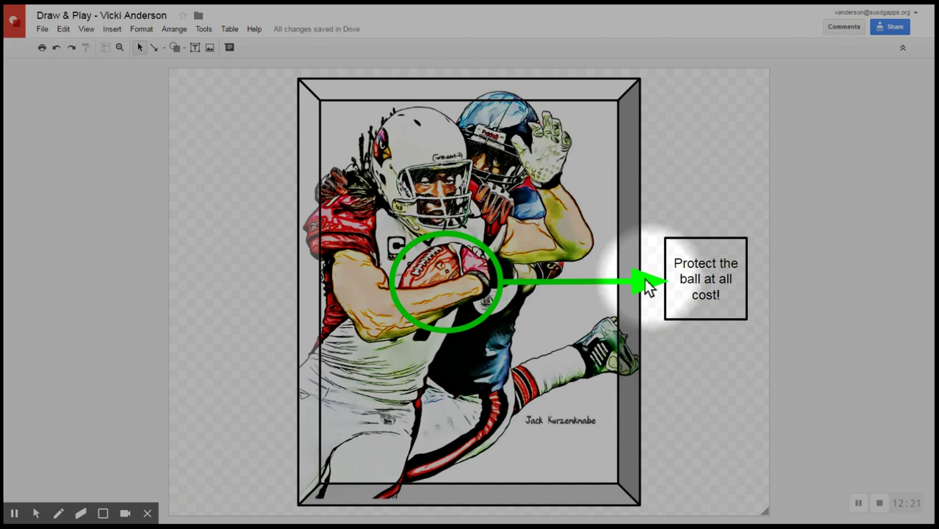
Attach the green arrow's tip to the middle connection point on the text box's left edge
click(646, 282)
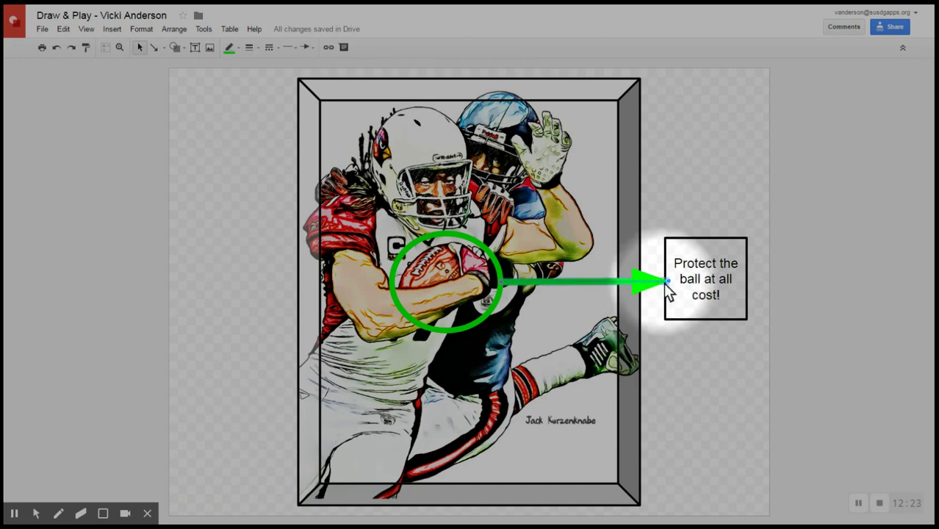
click(666, 282)
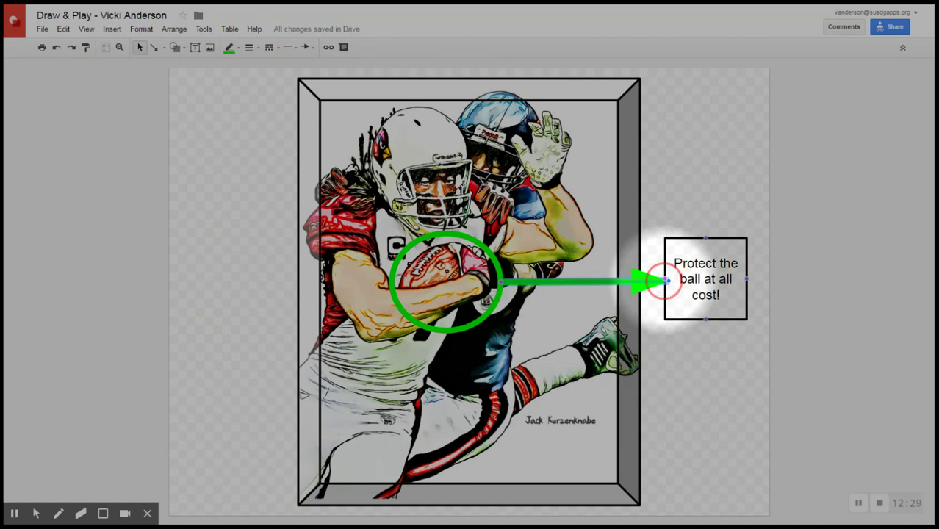
drag(667, 282, 664, 280)
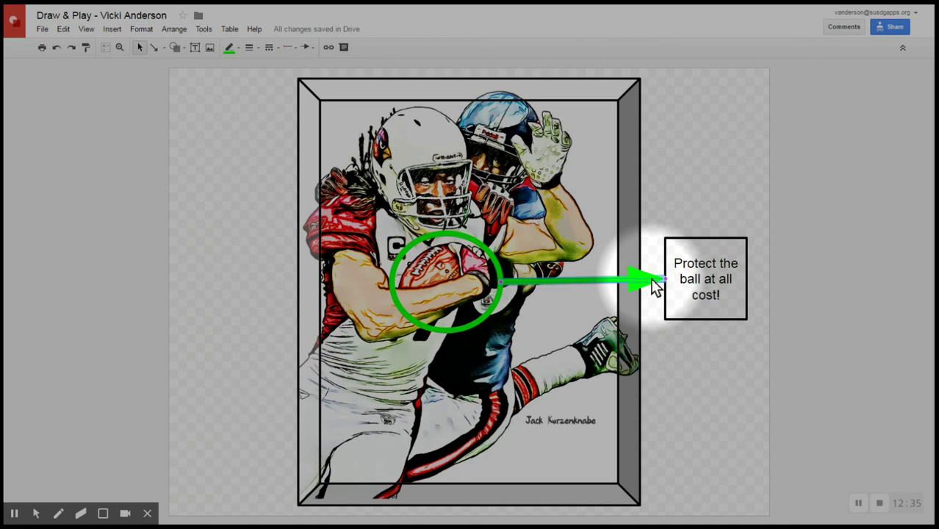
click(675, 343)
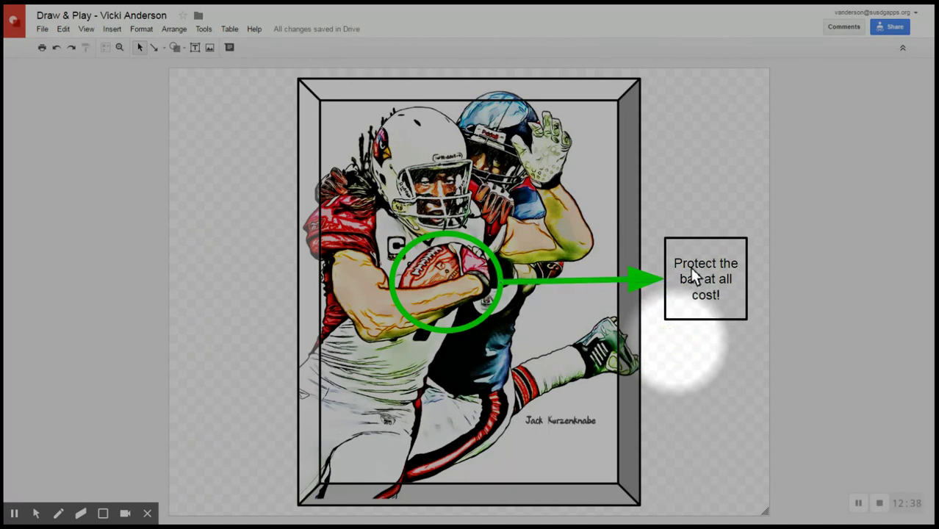
click(38, 514)
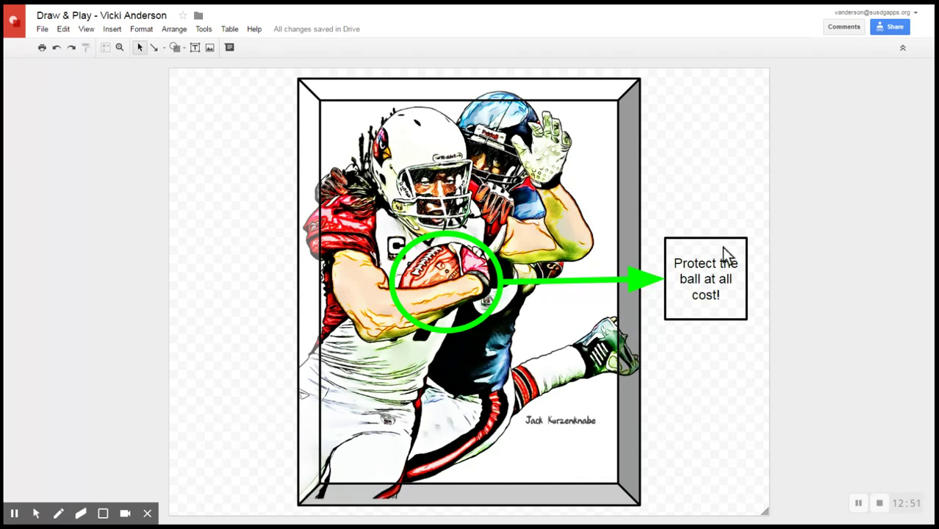
Change the color of the entire caption text in the box to blue
click(706, 284)
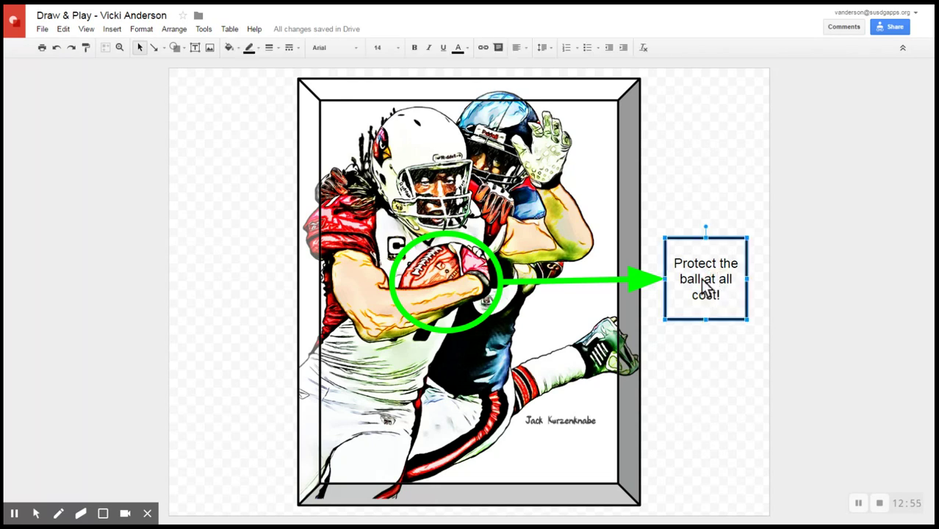
click(703, 280)
triple_click(704, 280)
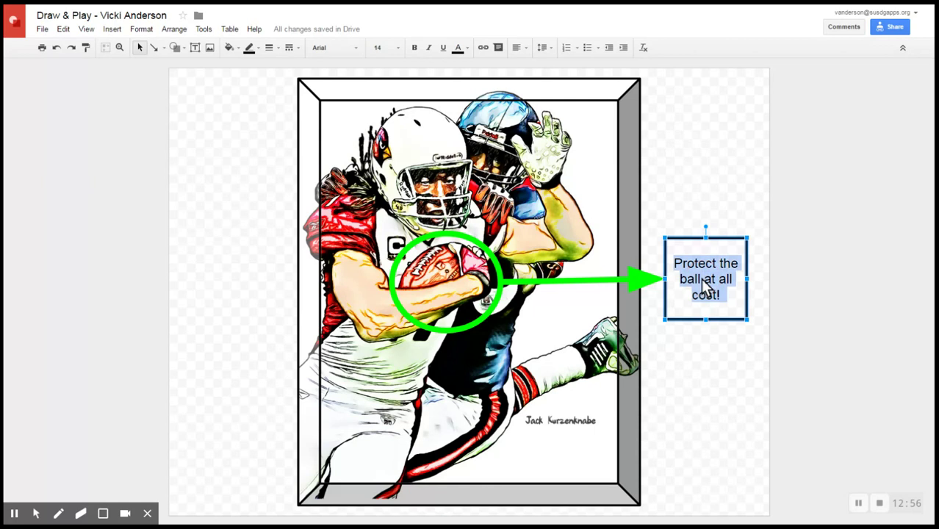
click(458, 50)
click(534, 104)
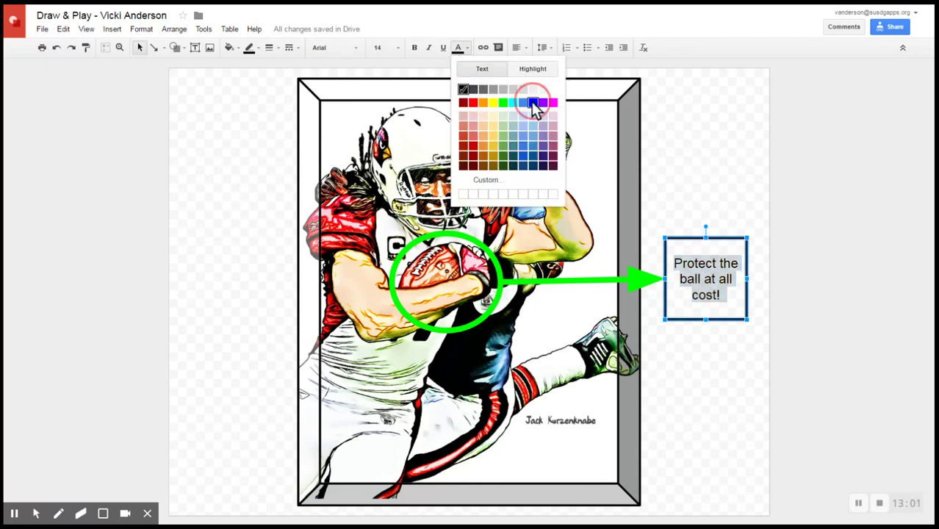
click(705, 423)
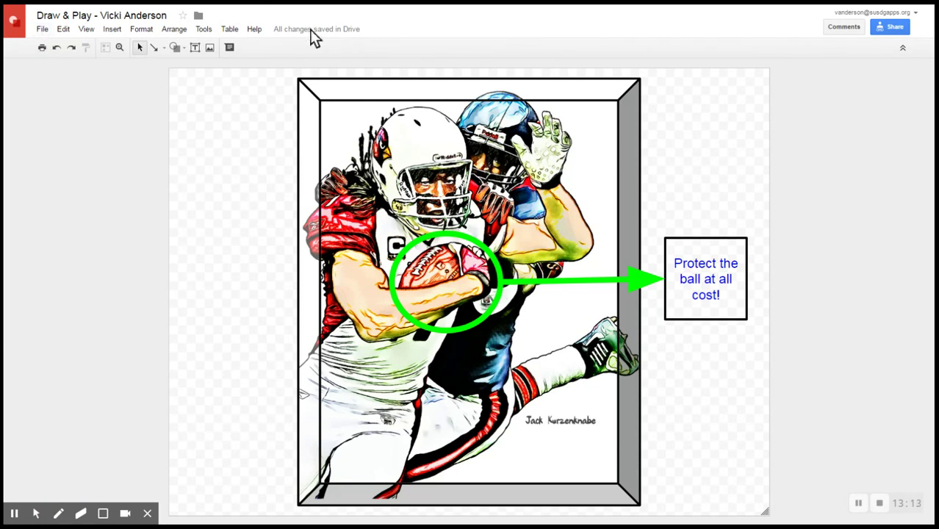
Examine the ways to export the finished drawing, covering its download file formats and its web clipboard copy options
mouse_move(312, 34)
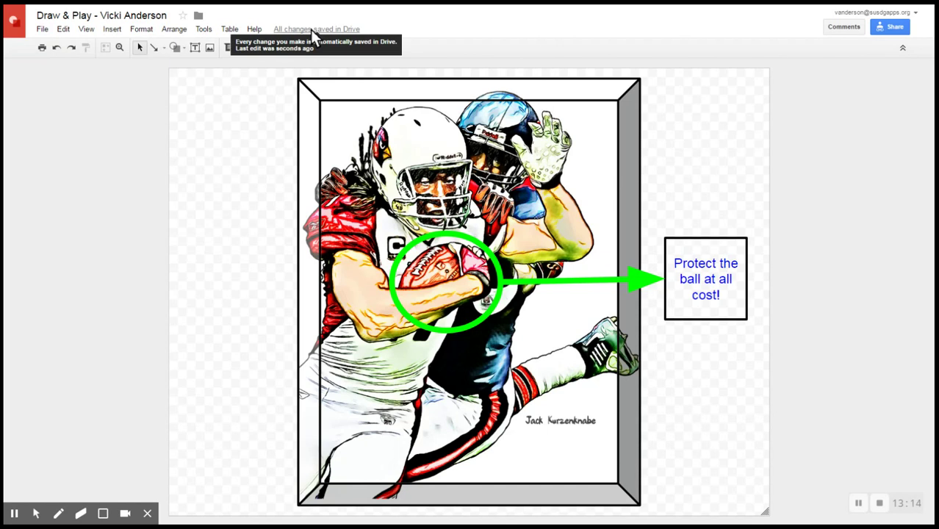
click(42, 31)
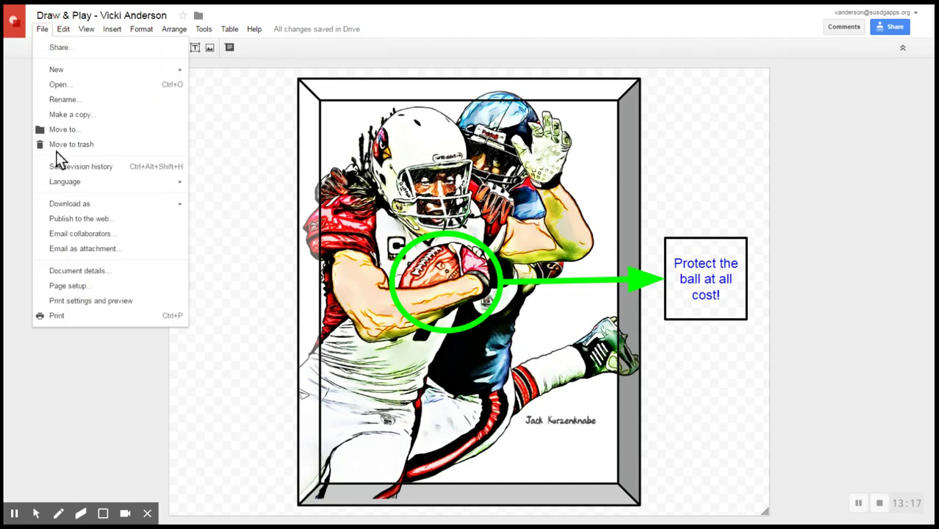
mouse_move(68, 206)
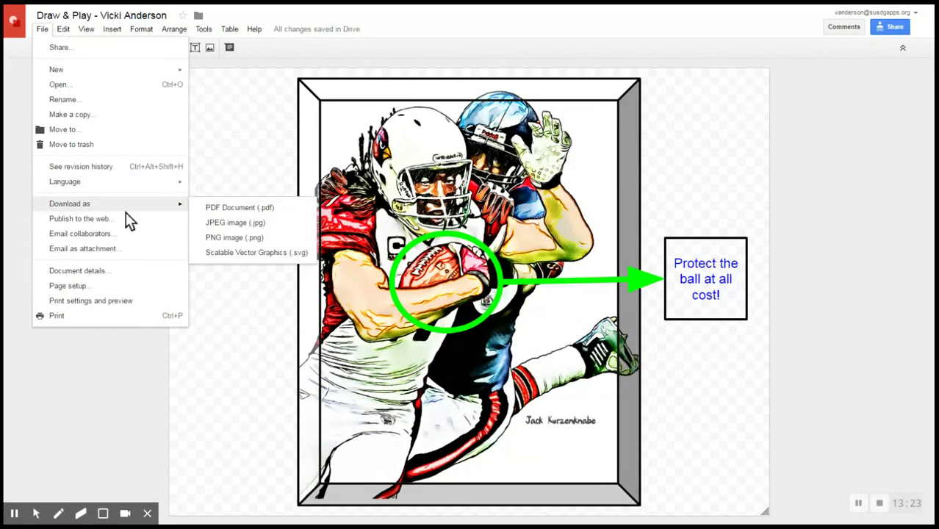
click(62, 30)
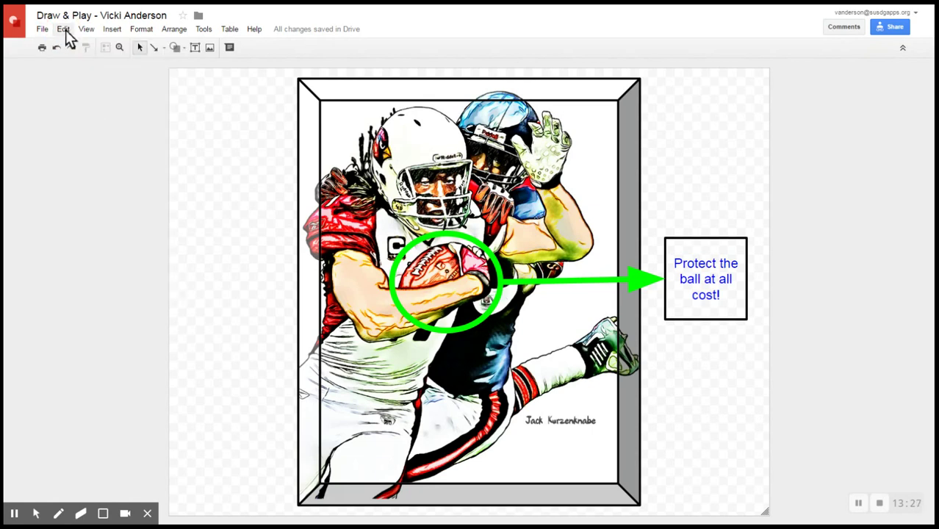
click(64, 30)
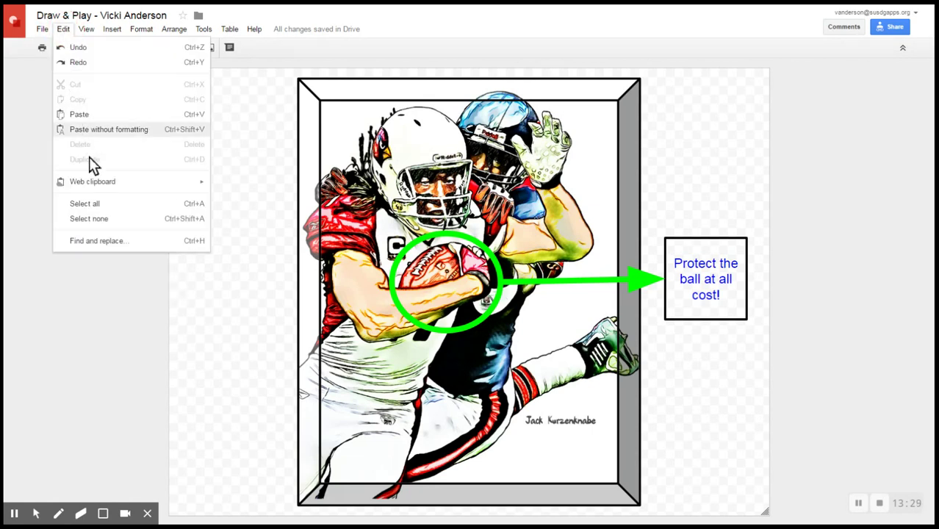
mouse_move(95, 187)
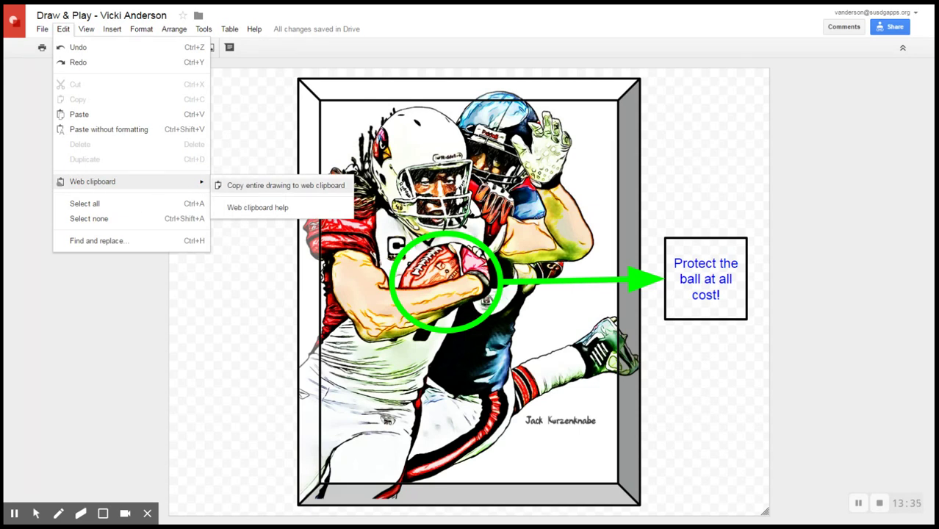
click(256, 283)
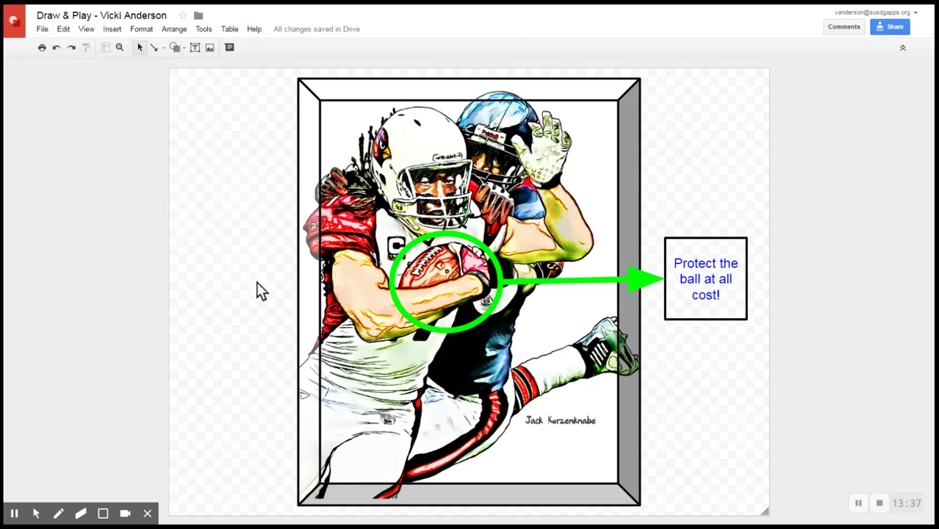